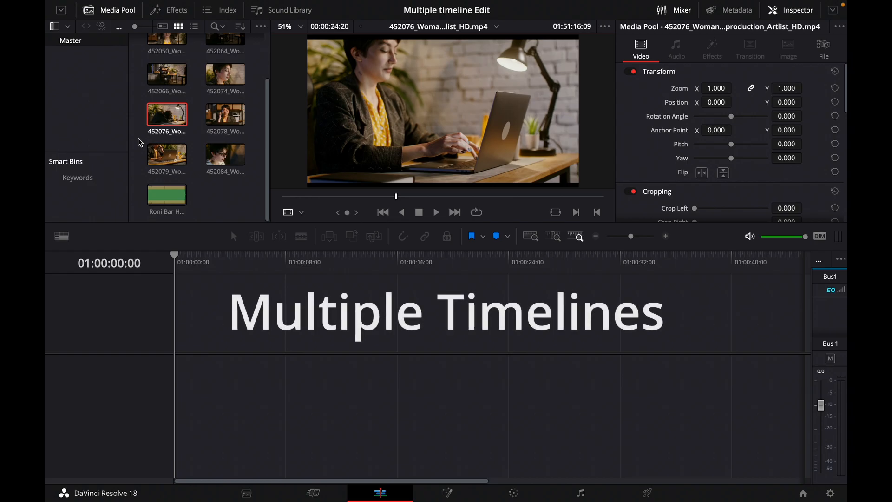
pyautogui.scroll(3, 257, 94)
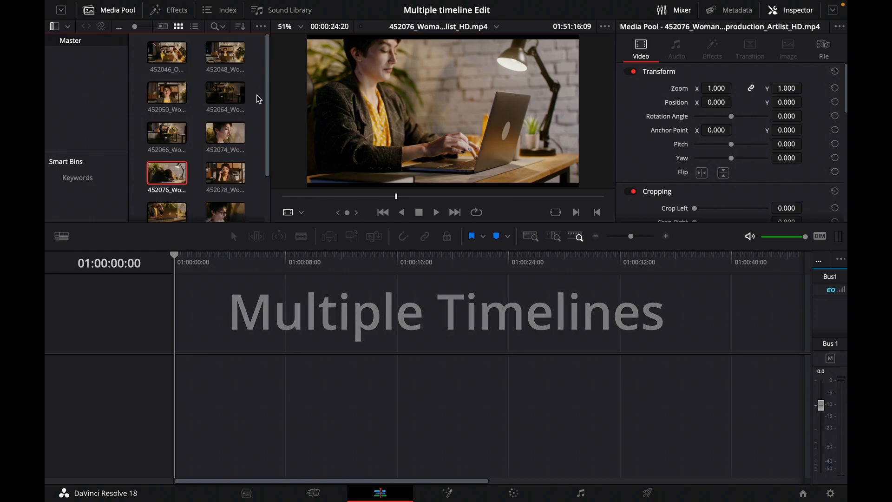
pyautogui.scroll(-3, 255, 152)
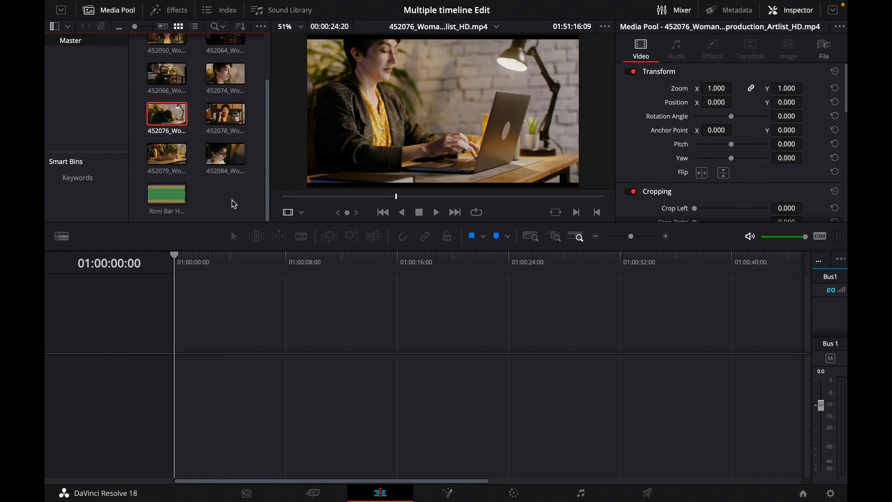
pyautogui.click(268, 151)
pyautogui.moveTo(268, 151); pyautogui.dragTo(255, 104)
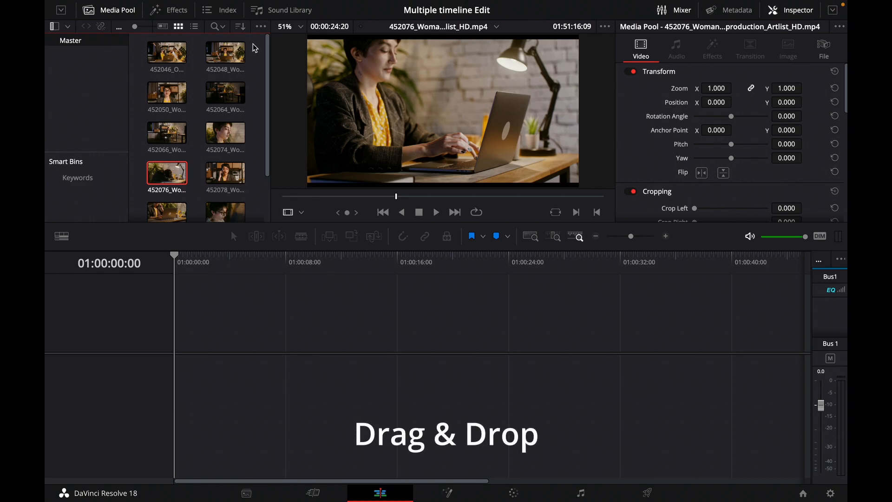
# Try creating a timeline from the 452048 clip alone and undo it
pyautogui.moveTo(232, 57); pyautogui.dragTo(189, 367)
pyautogui.click(194, 257)
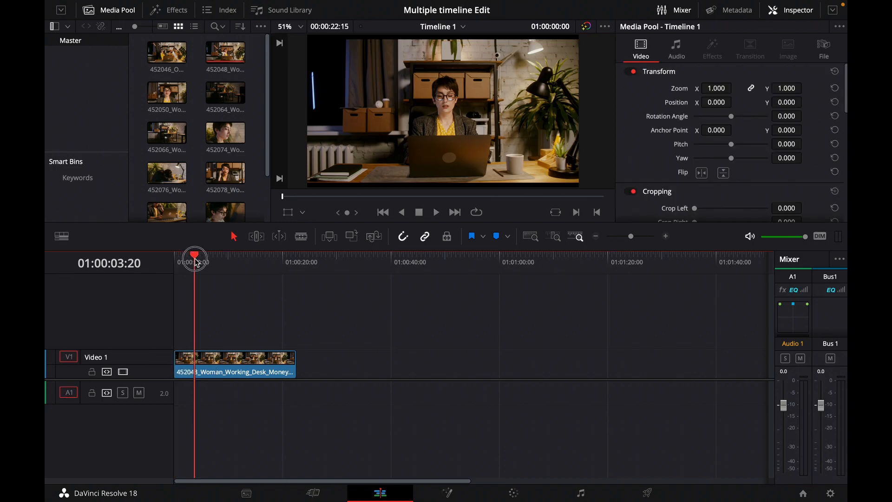
pyautogui.press('space')
pyautogui.click(257, 362)
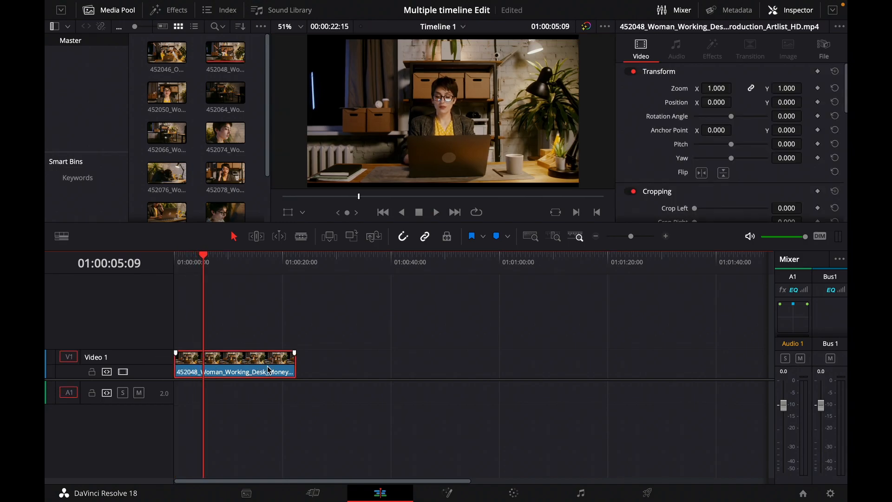
pyautogui.hotkey('ctrl', 'z')
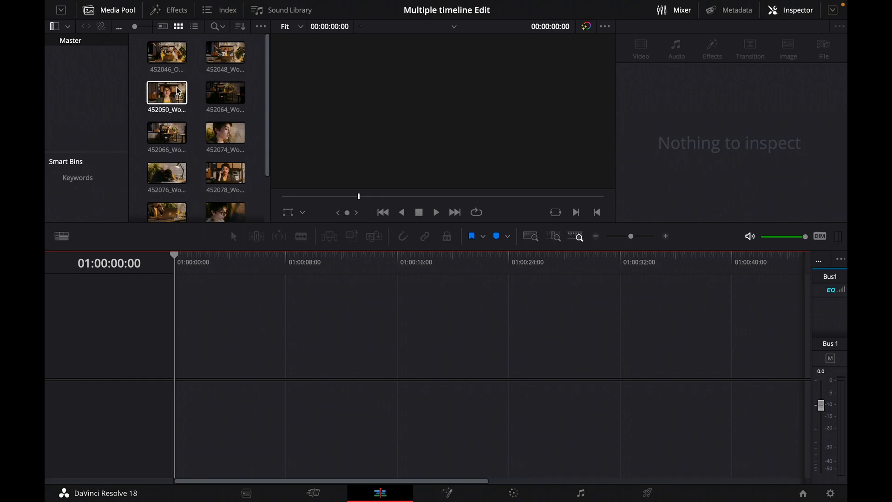
# Create a timeline named "First cut" from all the video clips in the Master bin
pyautogui.moveTo(269, 108); pyautogui.dragTo(269, 197)
pyautogui.moveTo(258, 154); pyautogui.dragTo(158, 58)
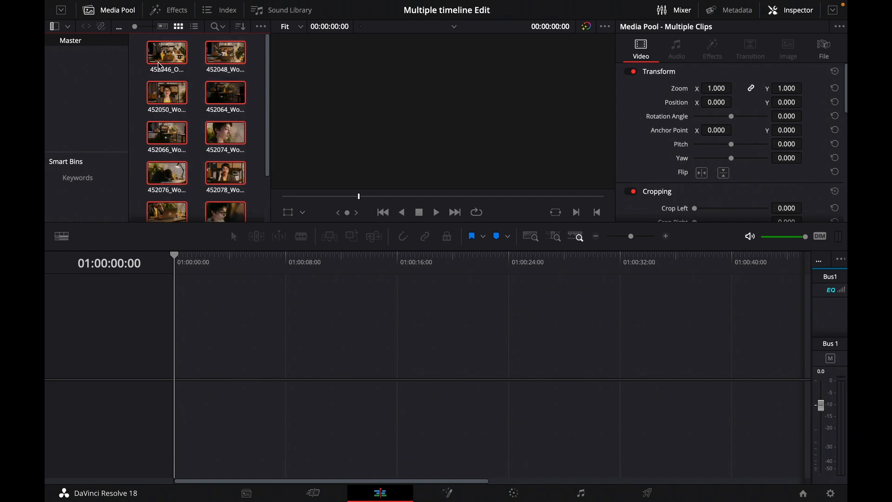
pyautogui.rightClick(163, 57)
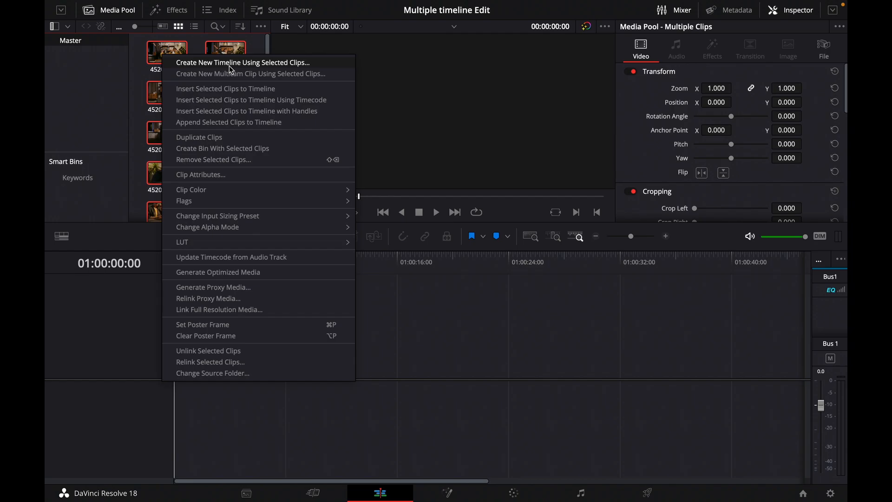
pyautogui.click(266, 62)
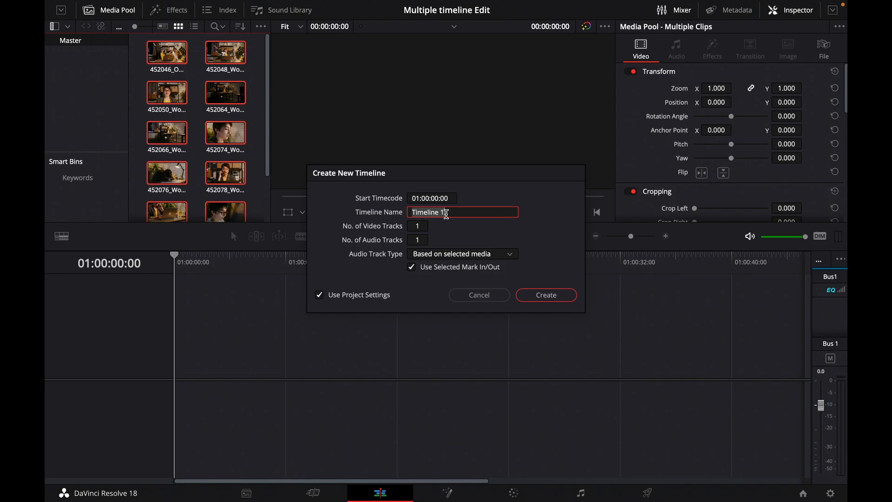
pyautogui.write('First cut')
pyautogui.click(546, 296)
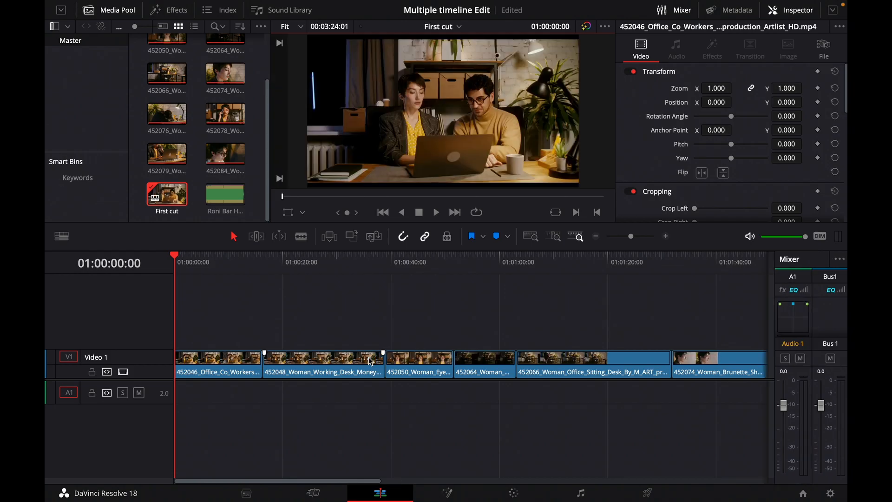
# Play the First cut timeline from its start and sample the 452050 and 452066 clips
pyautogui.press('space')
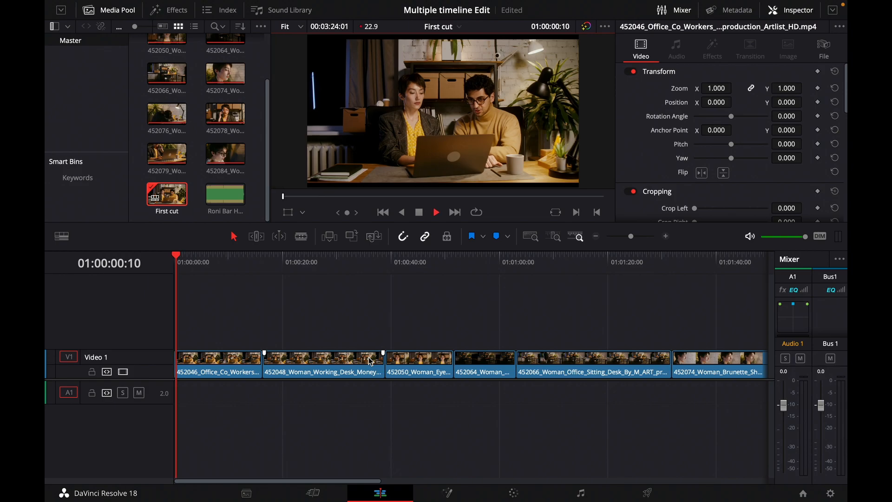
pyautogui.click(413, 263)
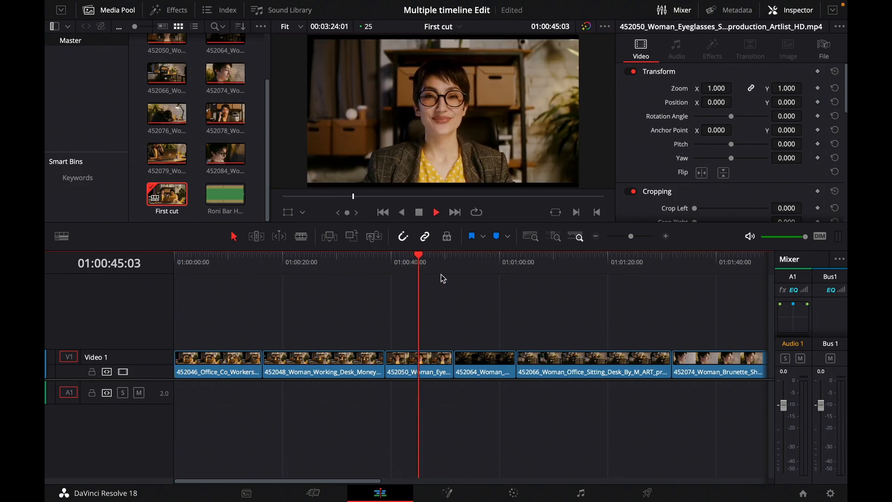
pyautogui.click(638, 263)
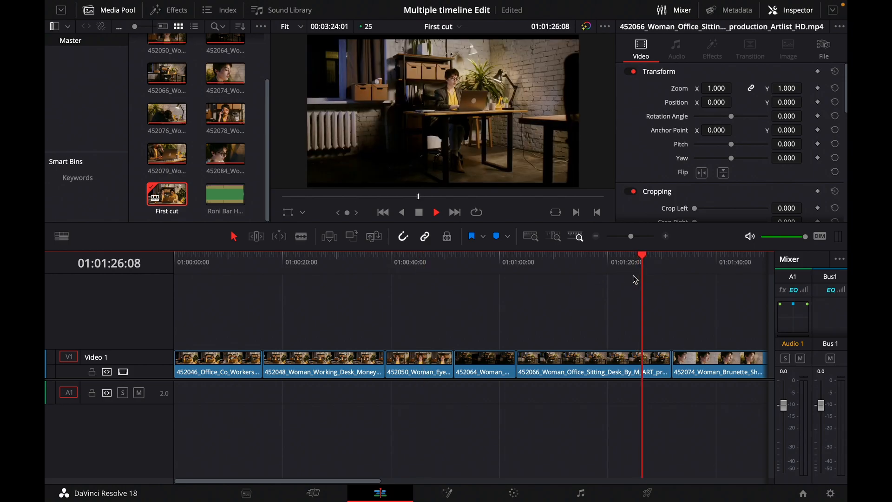
pyautogui.press('space')
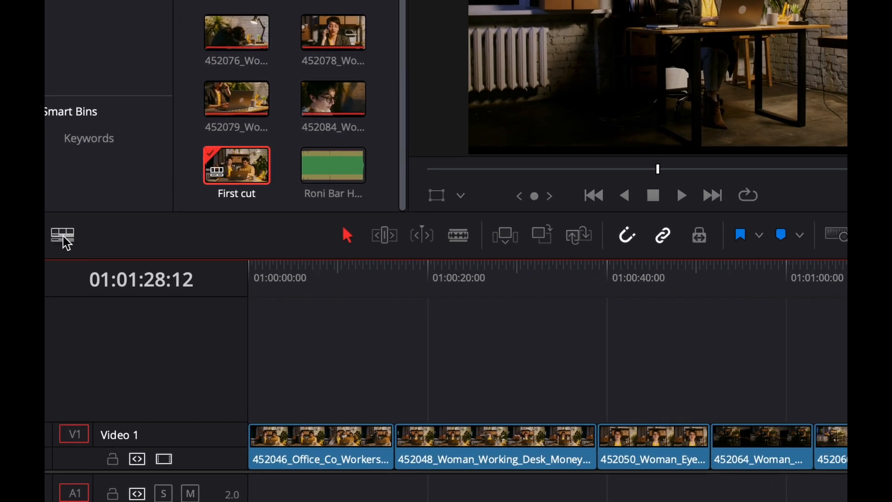
# Enable Stacked Timelines in the timeline view options
pyautogui.click(64, 237)
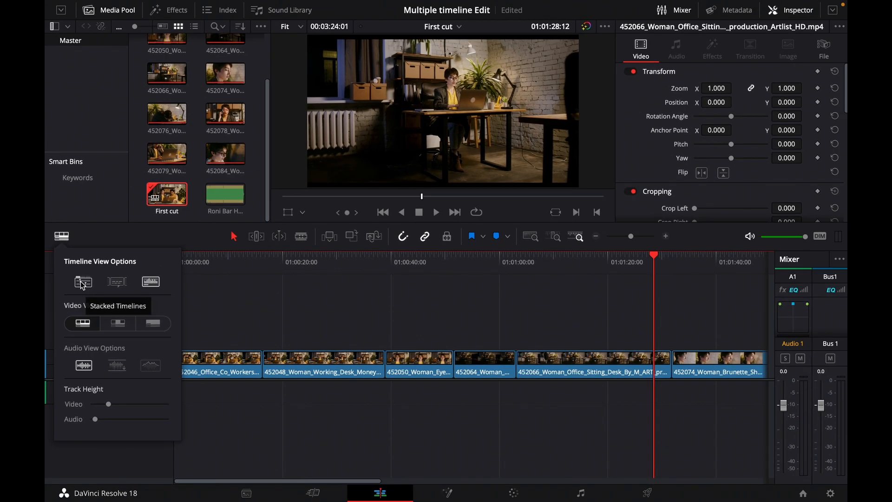
pyautogui.click(81, 282)
pyautogui.click(81, 282)
pyautogui.click(84, 284)
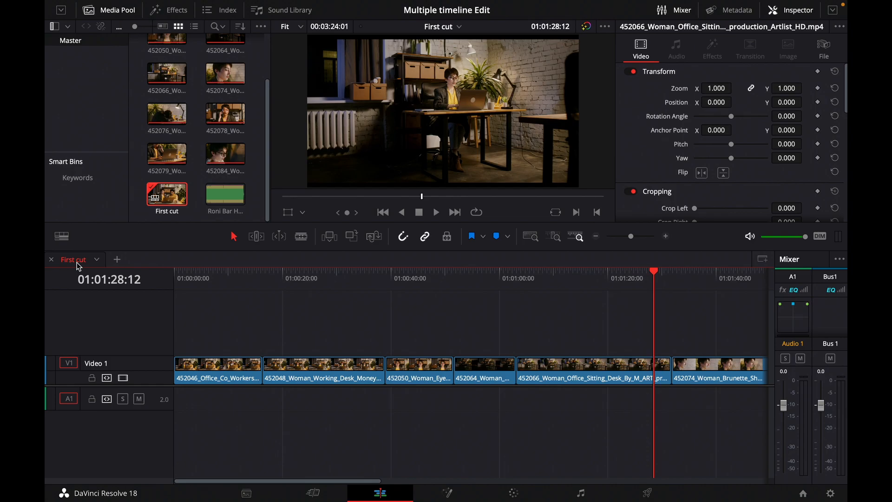
# Play a short stretch near the end of the 452048 clip in the First cut timeline
pyautogui.click(366, 278)
pyautogui.press('space')
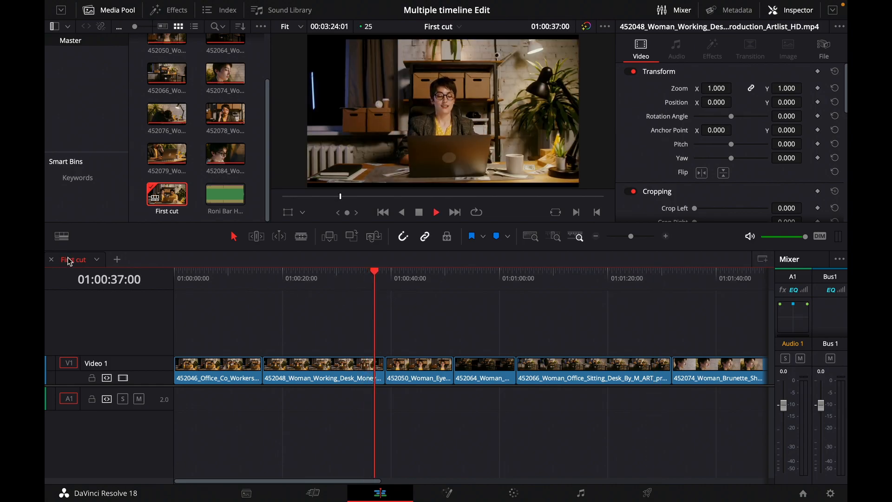
pyautogui.press('space')
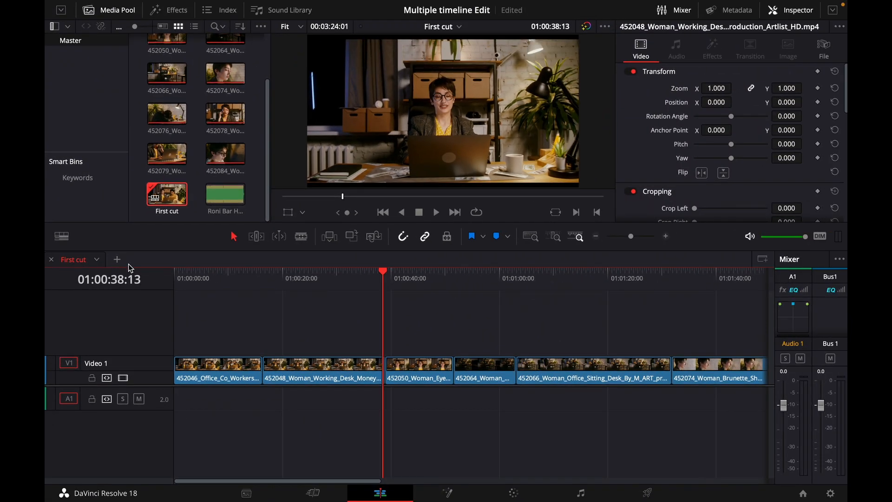
# Try adding an empty timeline tab beside First cut, switch between the two, and close the empty one
pyautogui.click(118, 260)
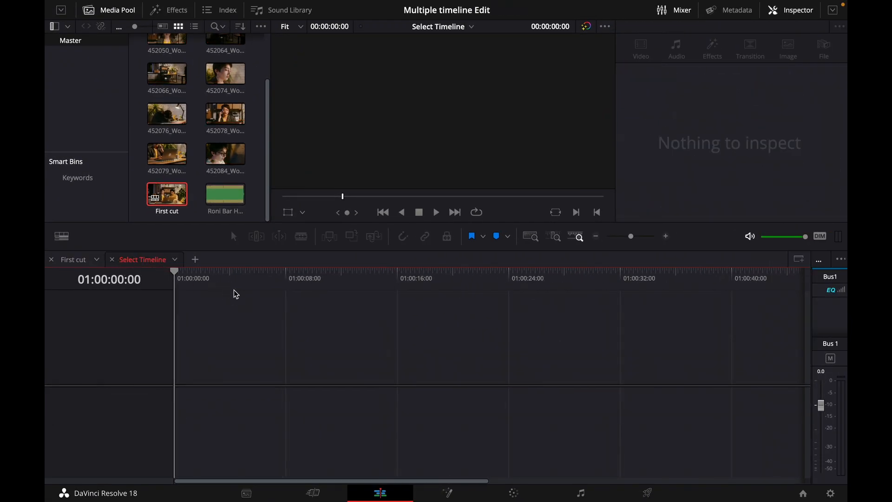
pyautogui.click(72, 260)
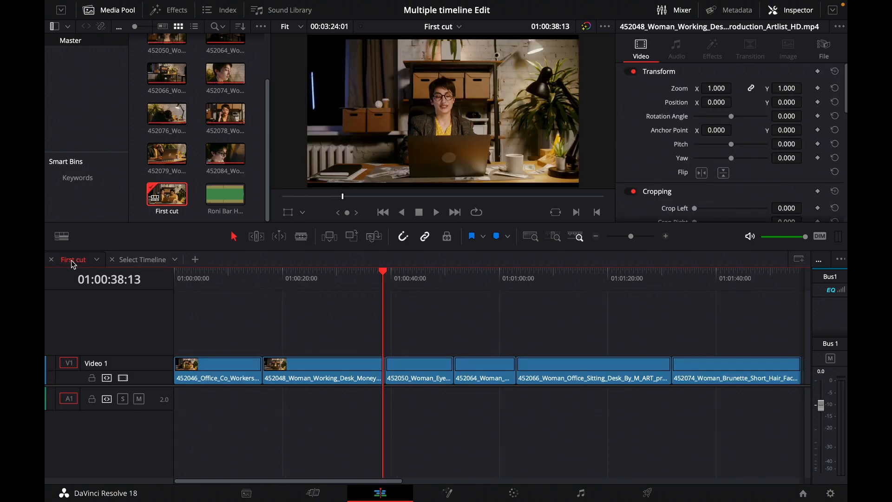
pyautogui.click(128, 262)
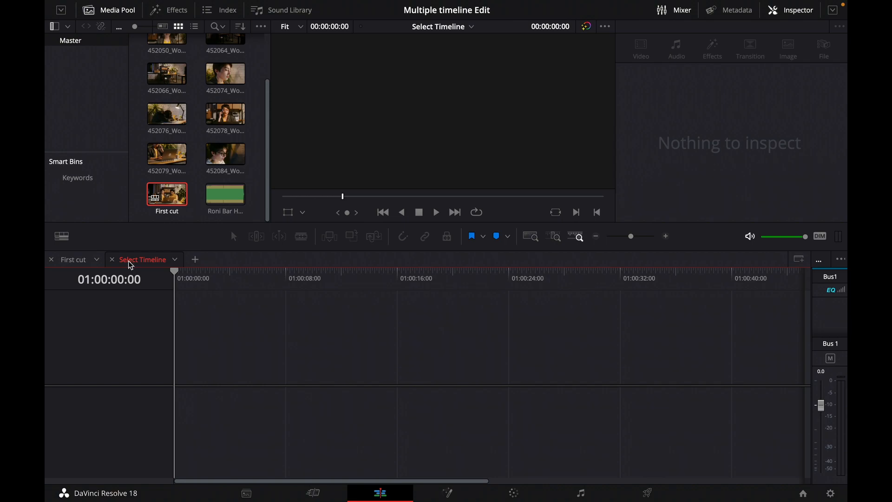
pyautogui.click(112, 259)
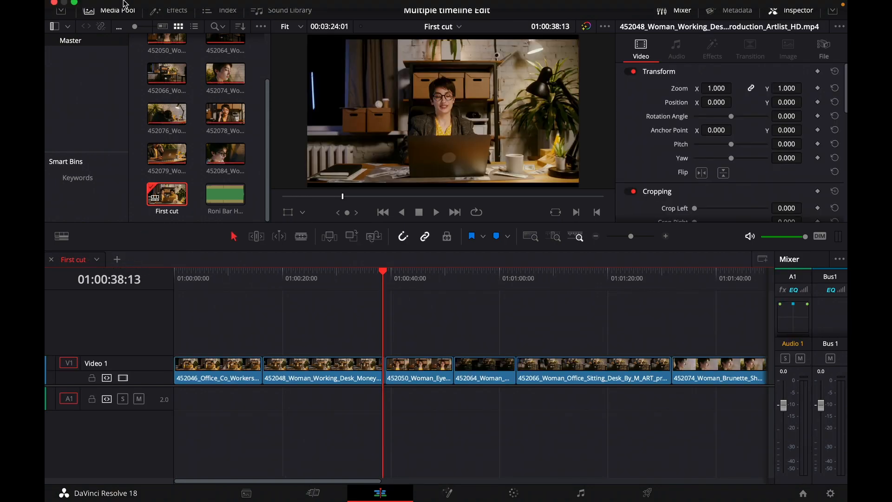
# Create a new empty timeline named "Second Cut" using the project settings
pyautogui.click(148, 7)
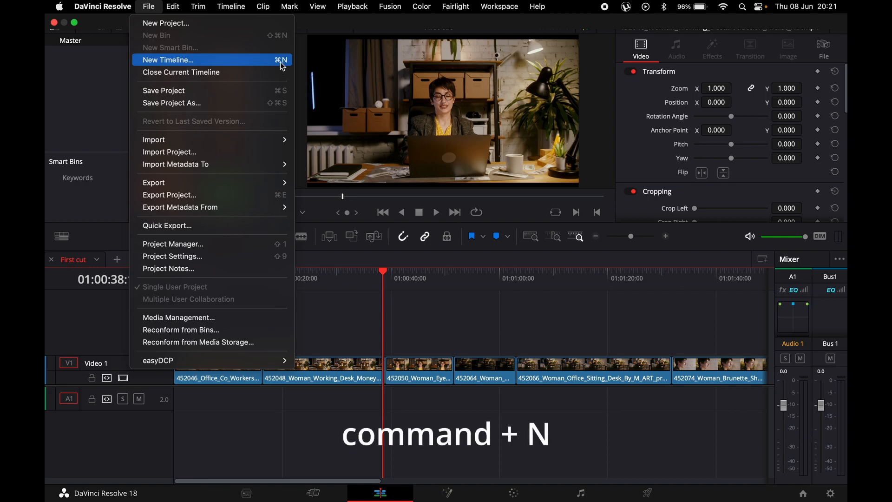
pyautogui.click(215, 59)
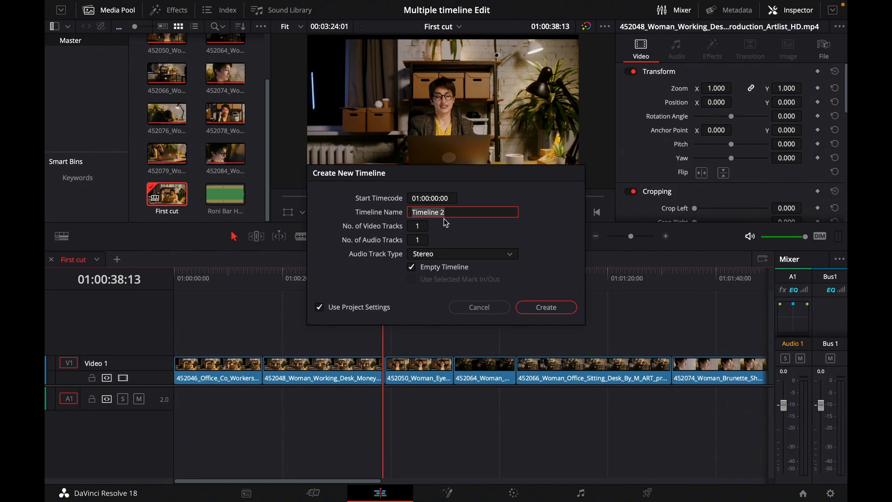
pyautogui.write('Second Cut')
pyautogui.click(546, 307)
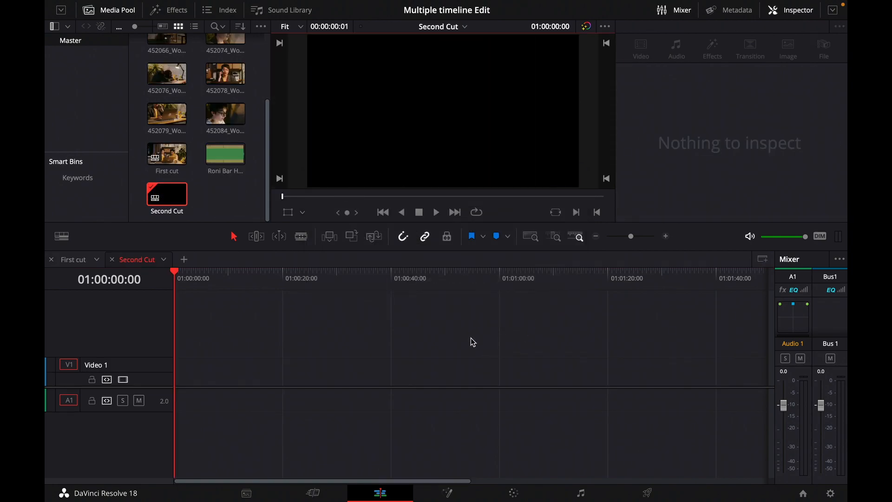
# Switch back and forth between the First cut and Second Cut timelines to compare them
pyautogui.click(73, 259)
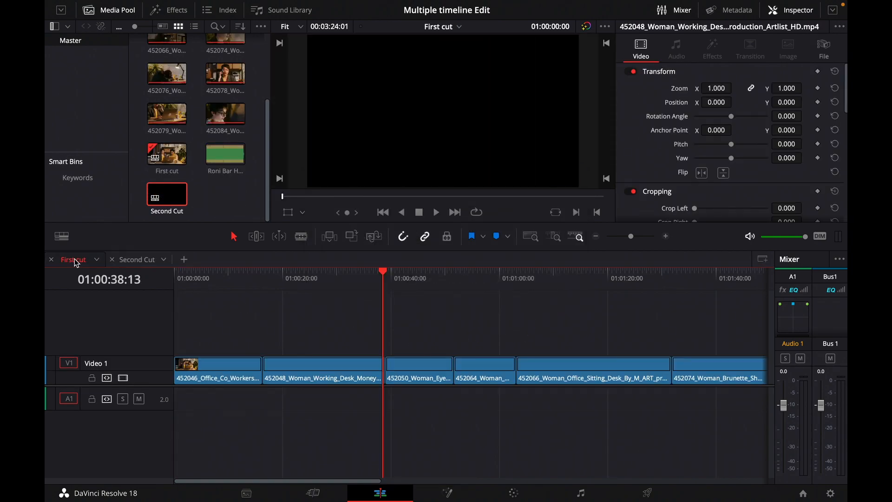
pyautogui.click(132, 260)
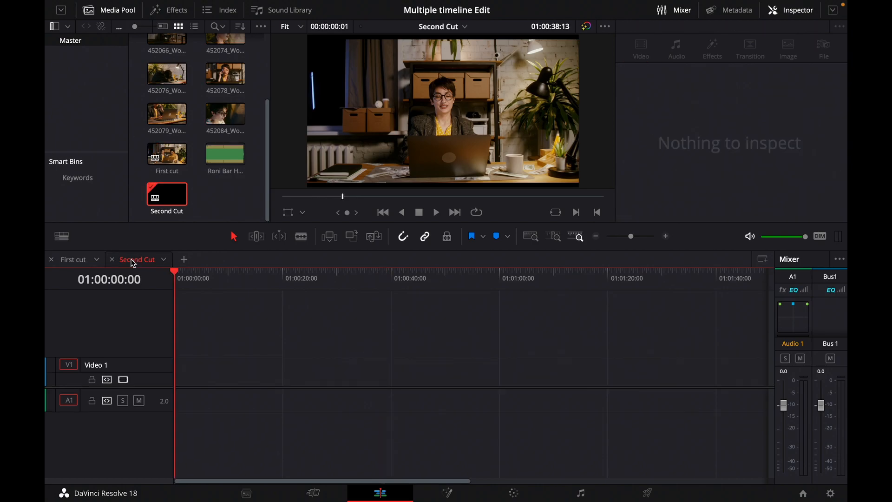
pyautogui.click(74, 260)
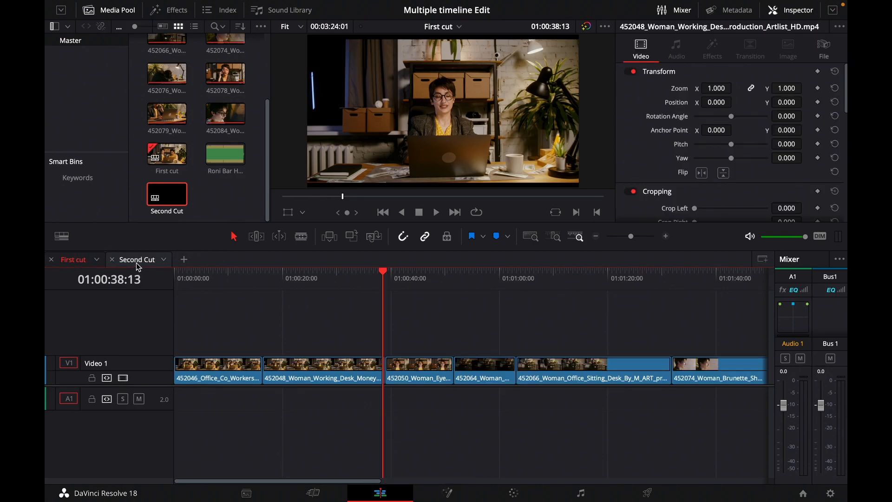
pyautogui.click(136, 260)
pyautogui.click(68, 264)
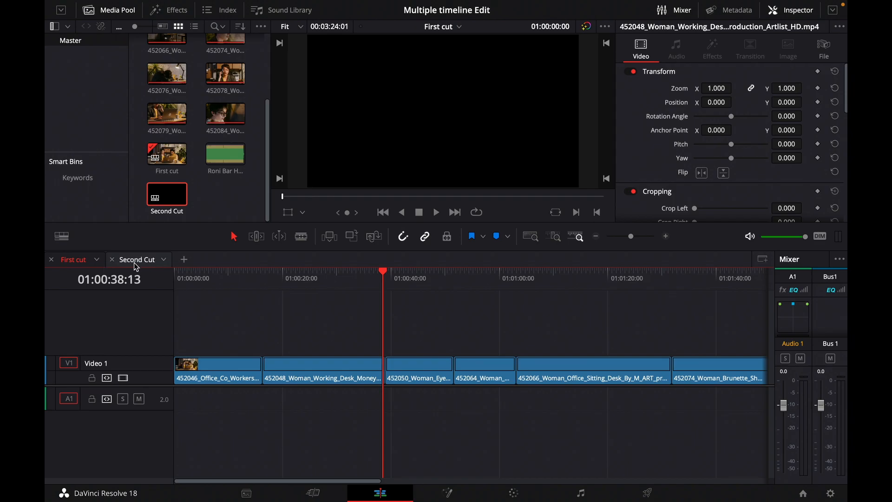
pyautogui.click(139, 259)
pyautogui.click(68, 259)
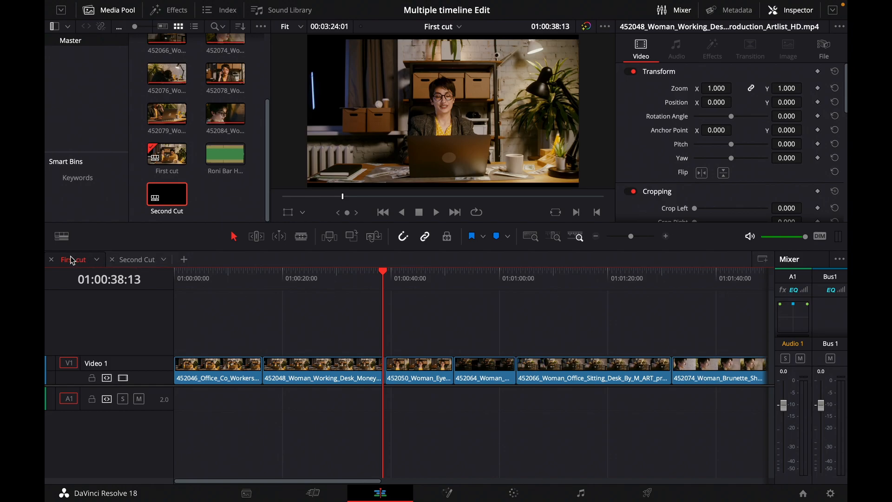
# Copy the first two clips, 452046 and 452048, from First cut and paste them at the start of Second Cut
pyautogui.click(310, 368)
pyautogui.moveTo(305, 332); pyautogui.dragTo(196, 382)
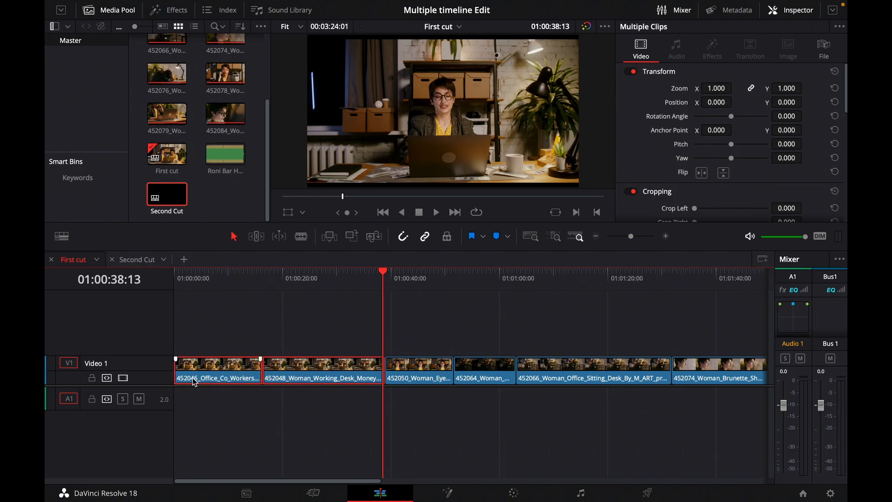
pyautogui.rightClick(287, 368)
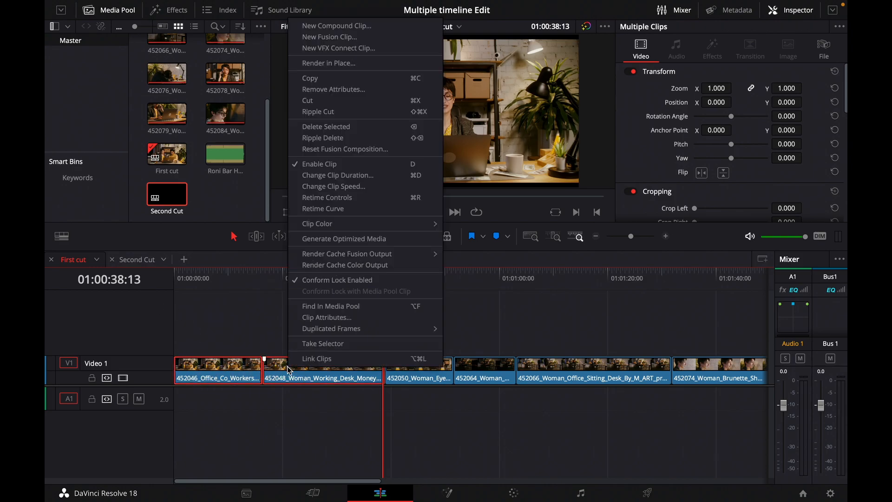
pyautogui.press('Escape')
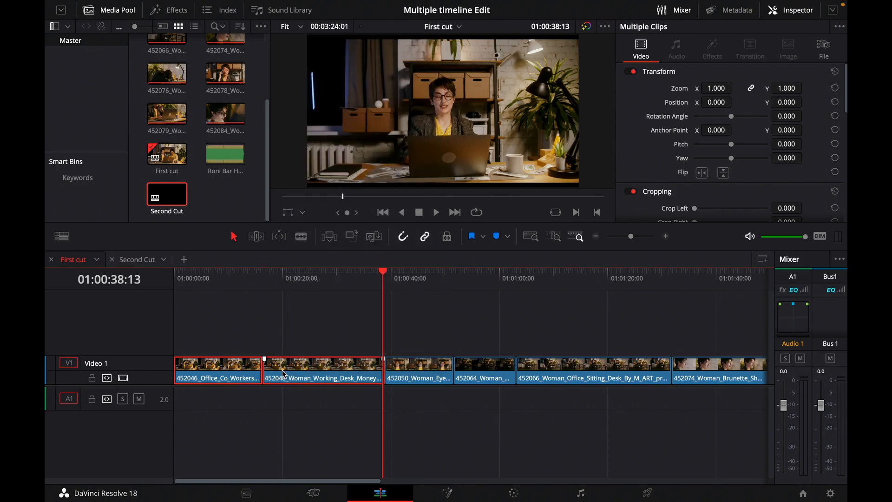
pyautogui.moveTo(329, 337); pyautogui.dragTo(249, 383)
pyautogui.click(137, 259)
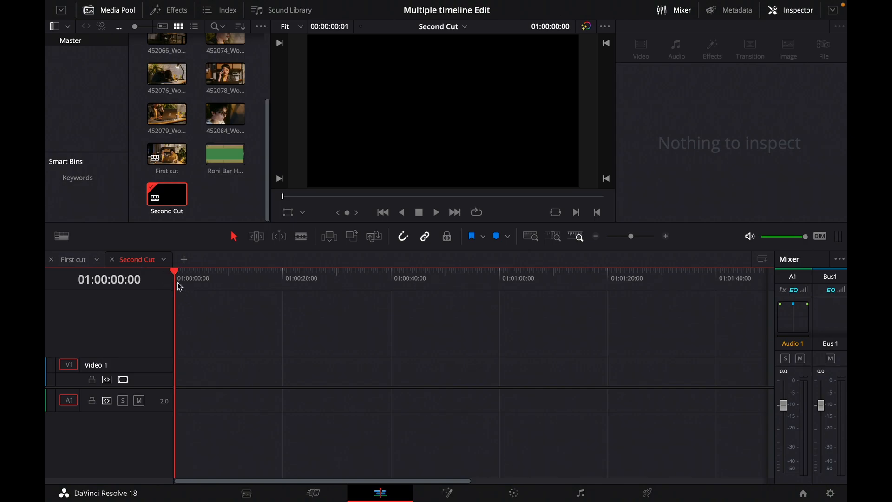
pyautogui.hotkey('ctrl', 'v')
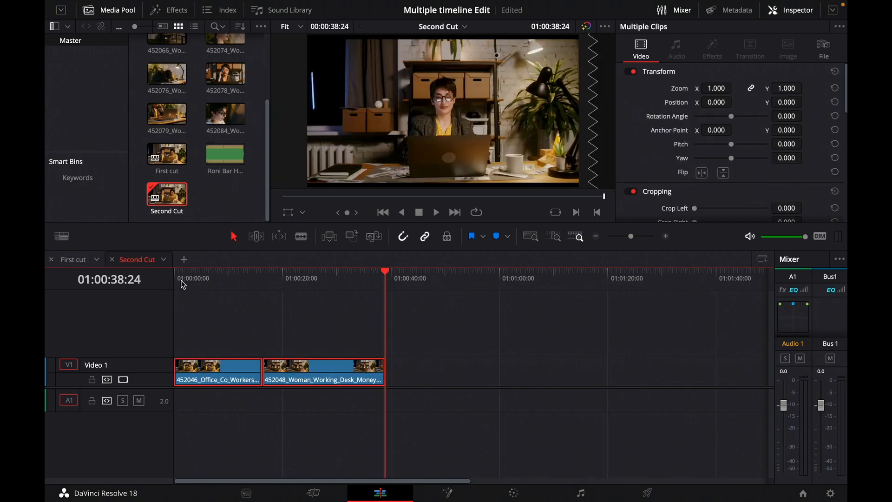
# Play parts of Second Cut and switch between it and First cut, ending on First cut
pyautogui.press('space')
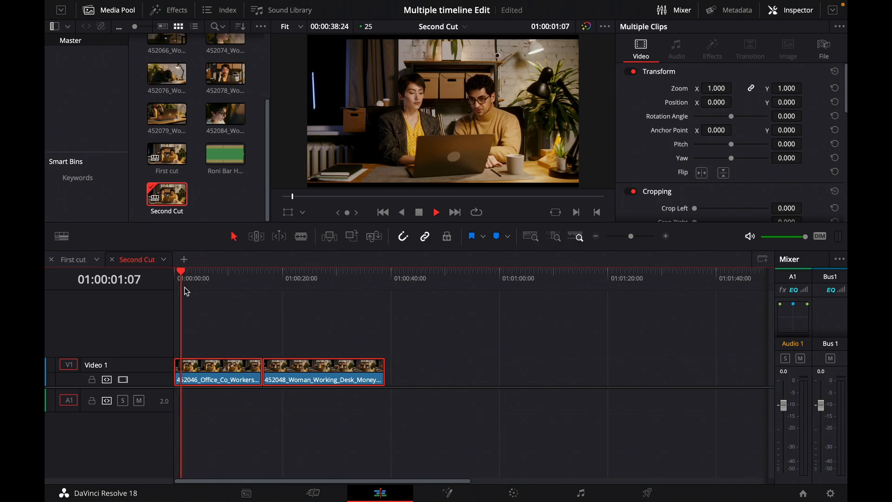
pyautogui.click(70, 260)
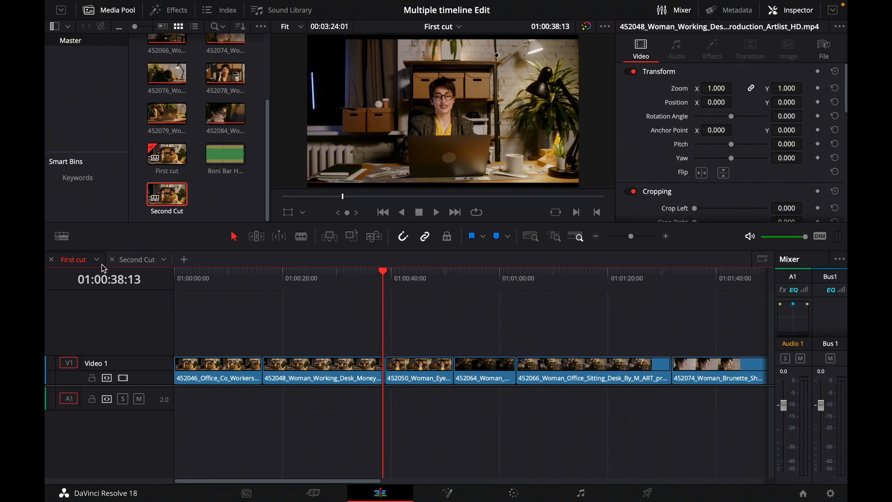
pyautogui.click(138, 261)
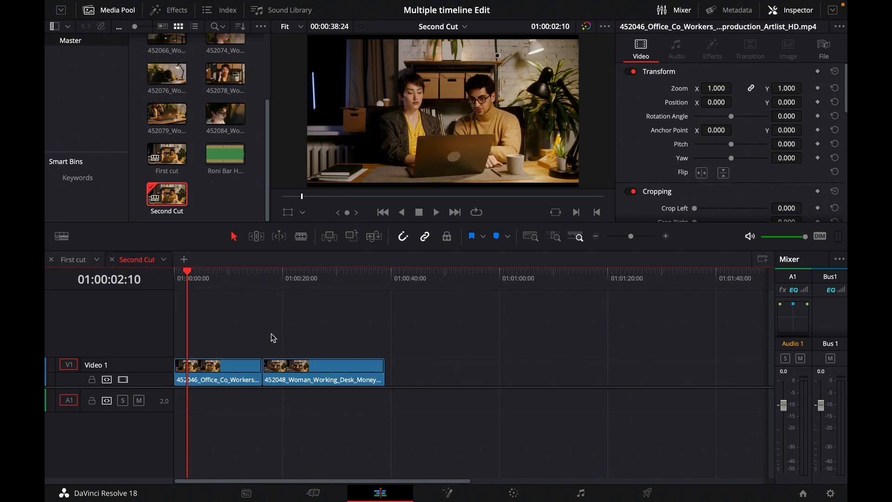
pyautogui.press('space')
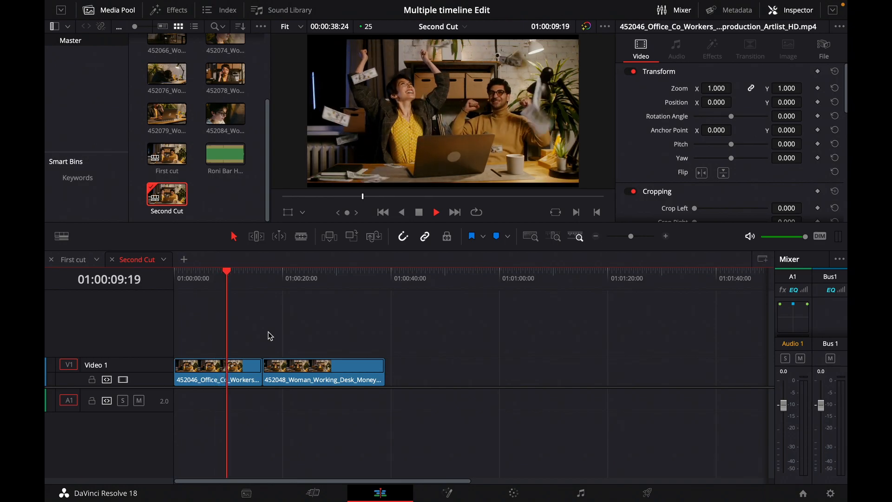
pyautogui.click(81, 265)
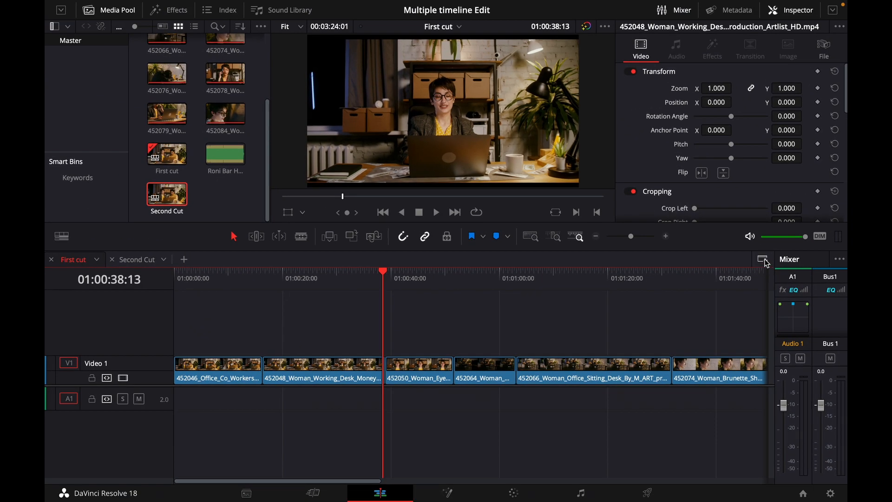
# Add a stacked timeline area below First cut, and split First cut's opening clip 452046 at 01:00:06:23
pyautogui.click(765, 261)
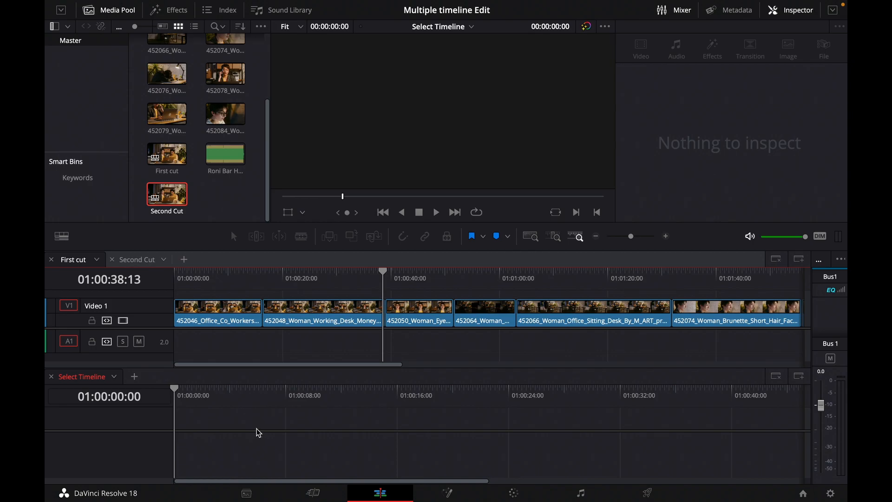
pyautogui.click(184, 279)
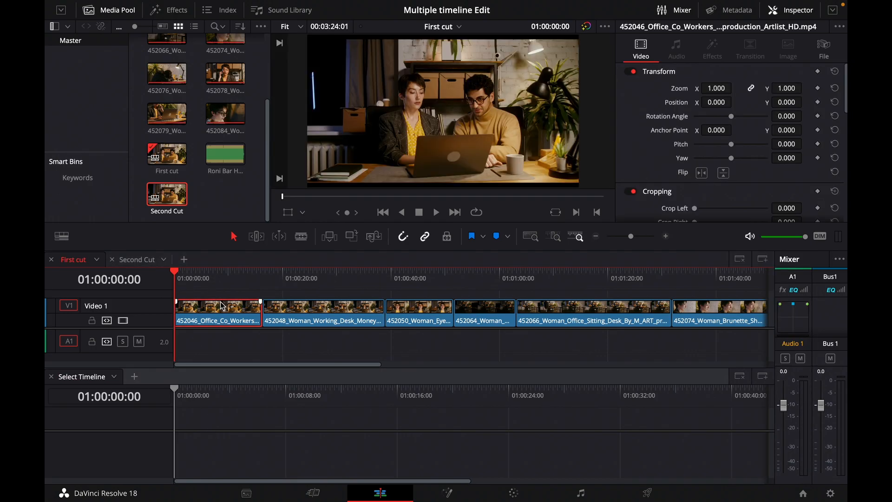
pyautogui.press('space')
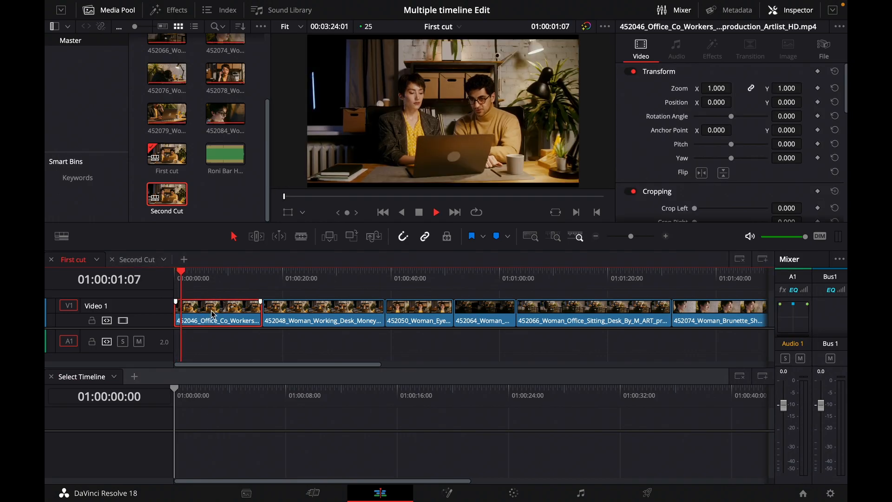
pyautogui.scroll(4, 213, 314)
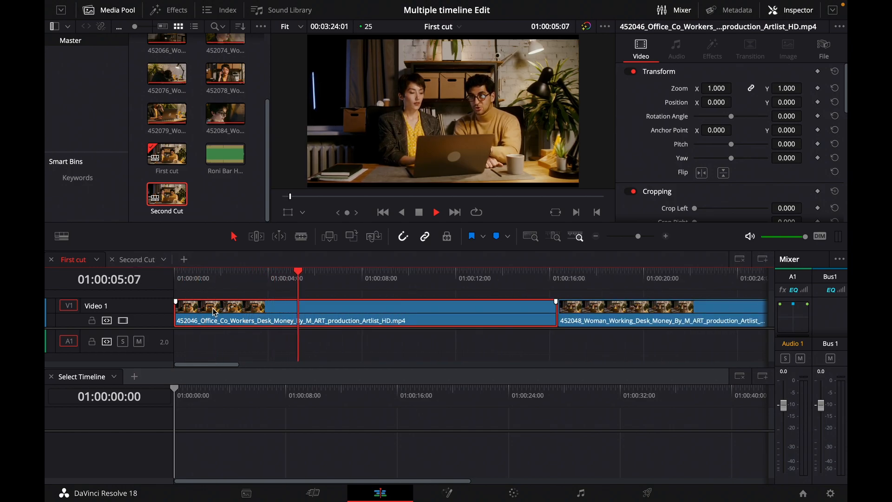
pyautogui.press('space')
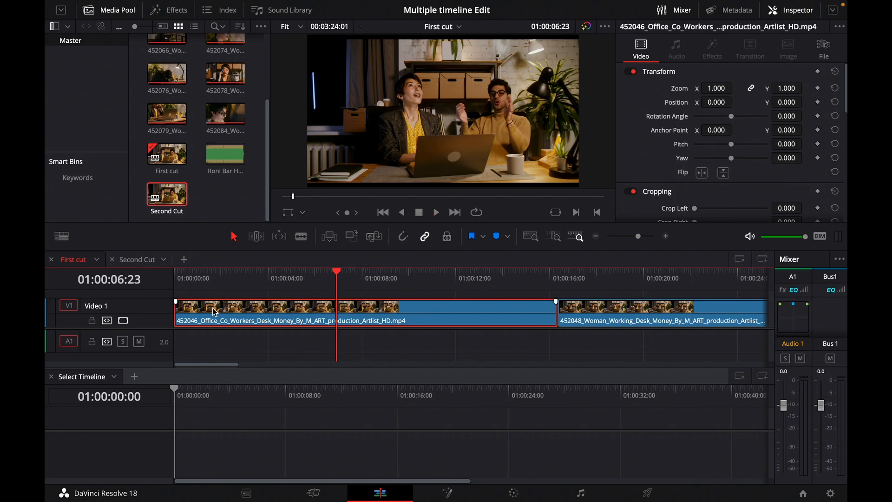
pyautogui.press('b')
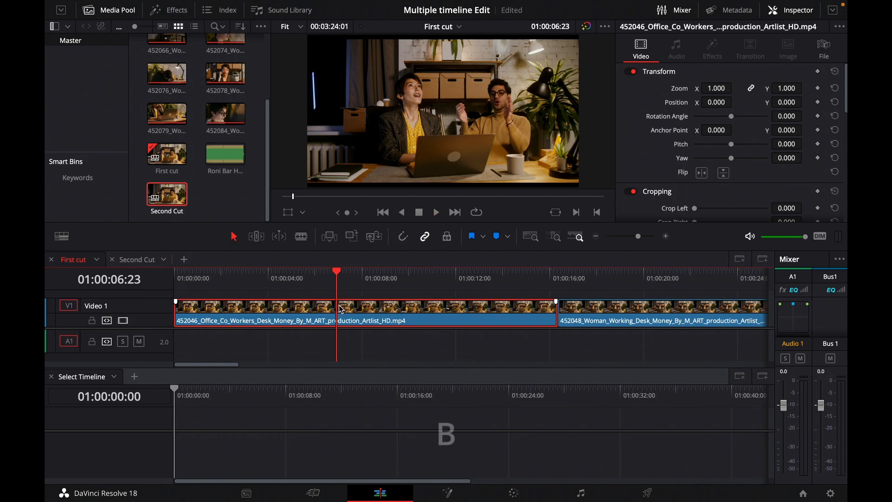
pyautogui.click(344, 309)
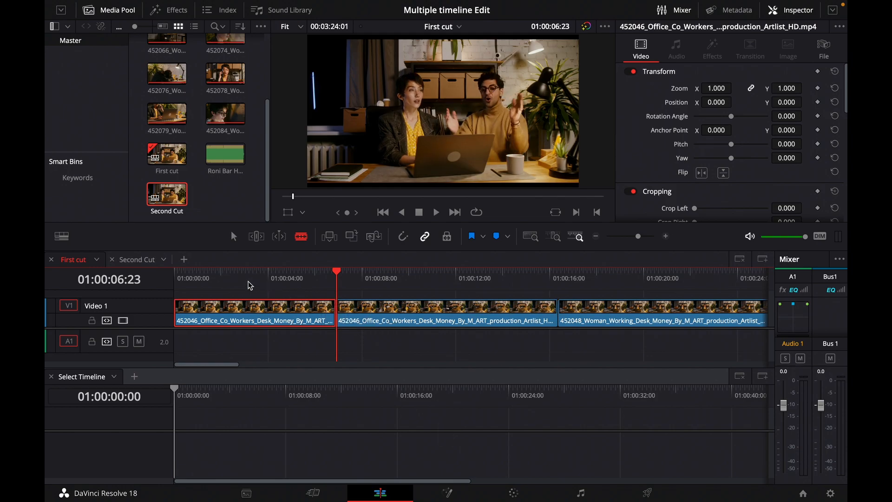
pyautogui.press('a')
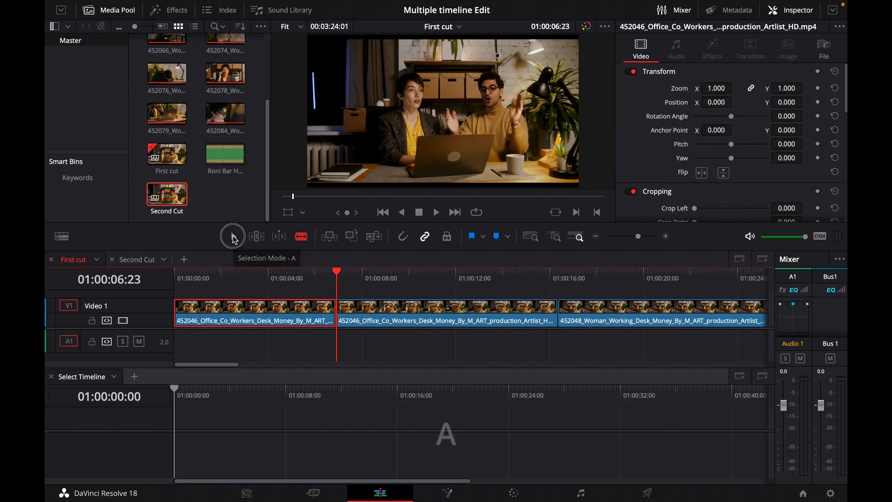
# Copy the second part of clip 452046 from First cut to the start of the empty stacked timeline and play it
pyautogui.click(373, 312)
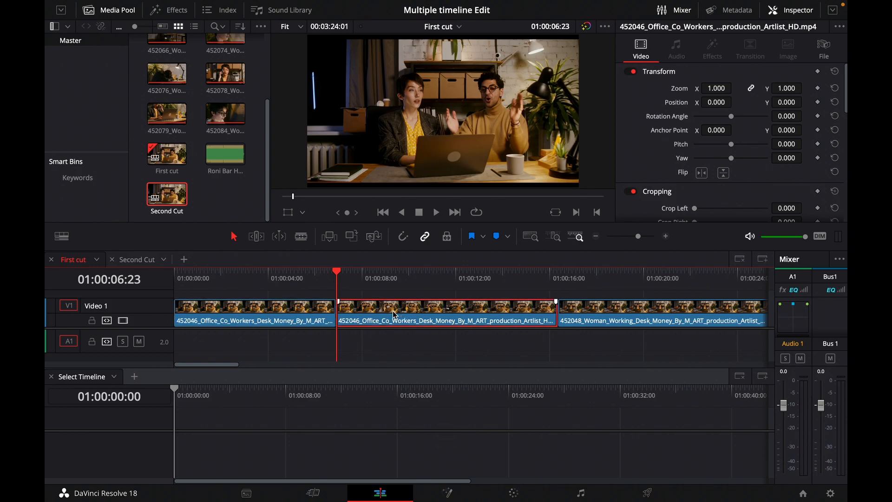
pyautogui.moveTo(392, 311); pyautogui.dragTo(215, 439)
pyautogui.press('space')
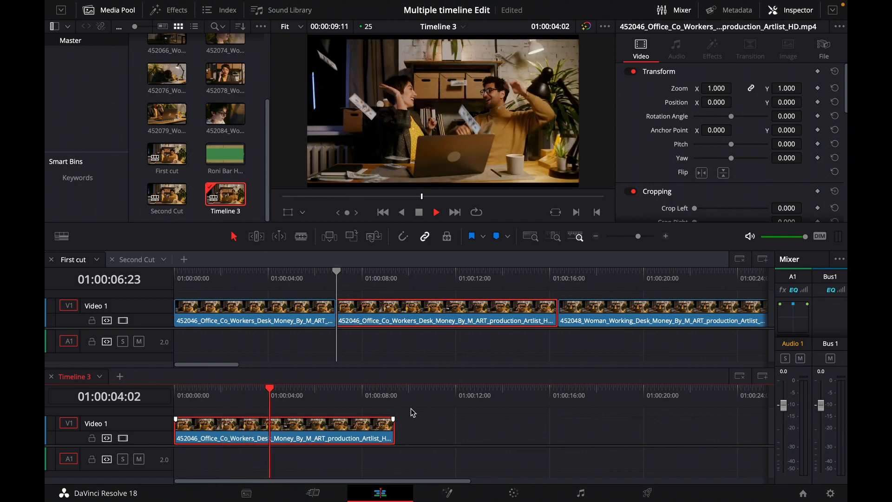
pyautogui.press('space')
# Review clip 452048 in First cut and split it at 01:00:22:13
pyautogui.click(630, 278)
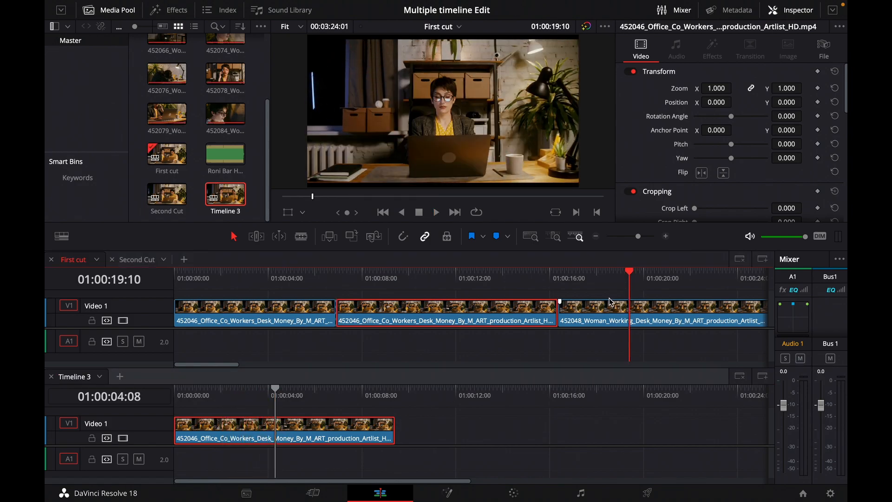
pyautogui.click(656, 310)
pyautogui.press('space')
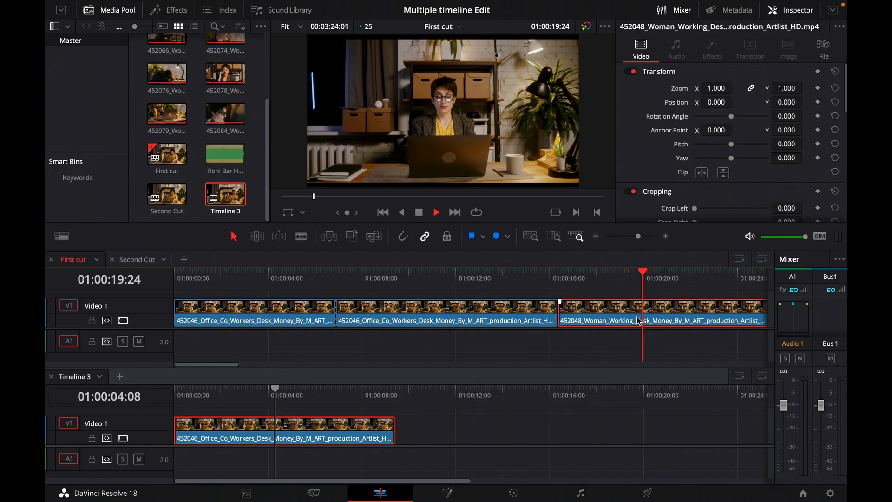
pyautogui.scroll(-3, 626, 315)
pyautogui.scroll(-2, 625, 315)
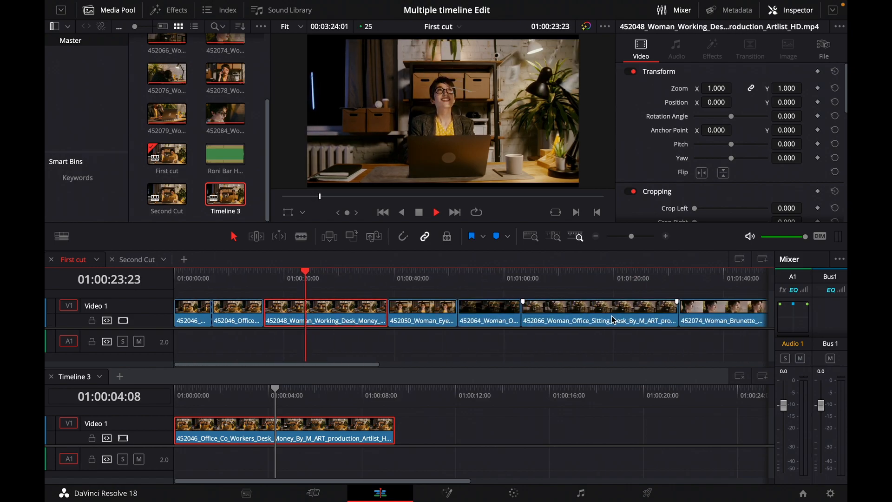
pyautogui.press('space')
pyautogui.click(292, 277)
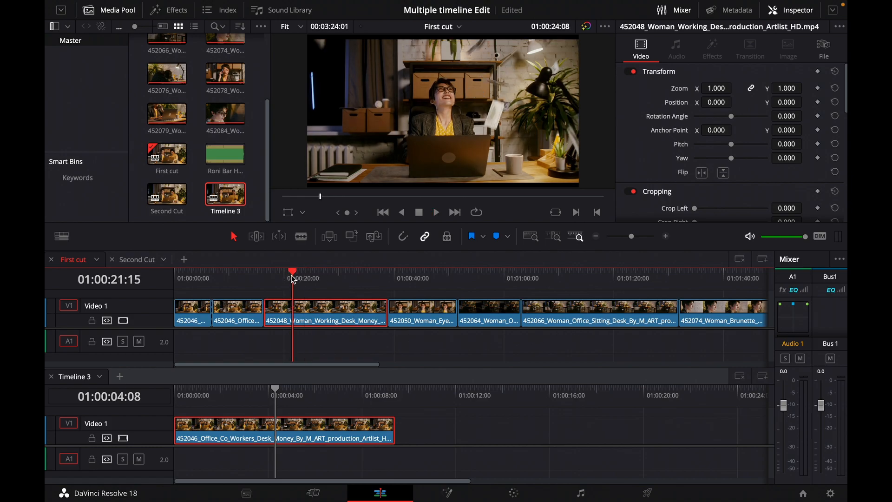
pyautogui.click(281, 277)
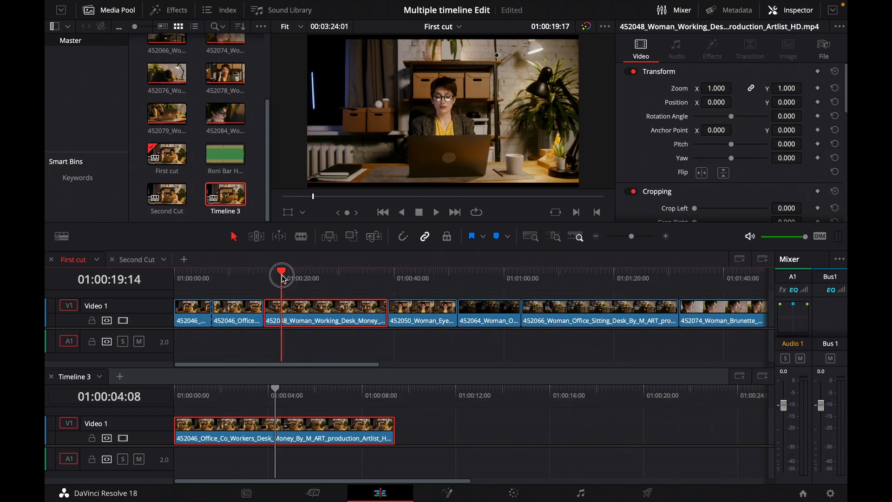
pyautogui.press('space')
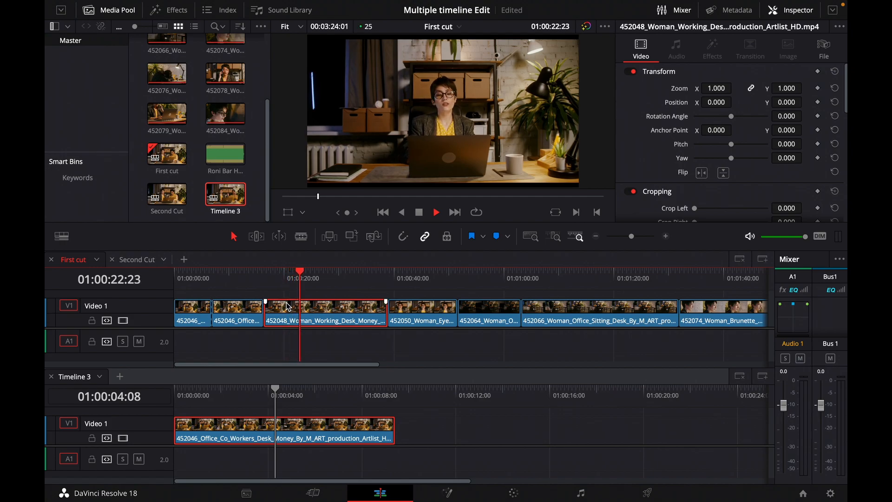
pyautogui.press('b')
pyautogui.press('space')
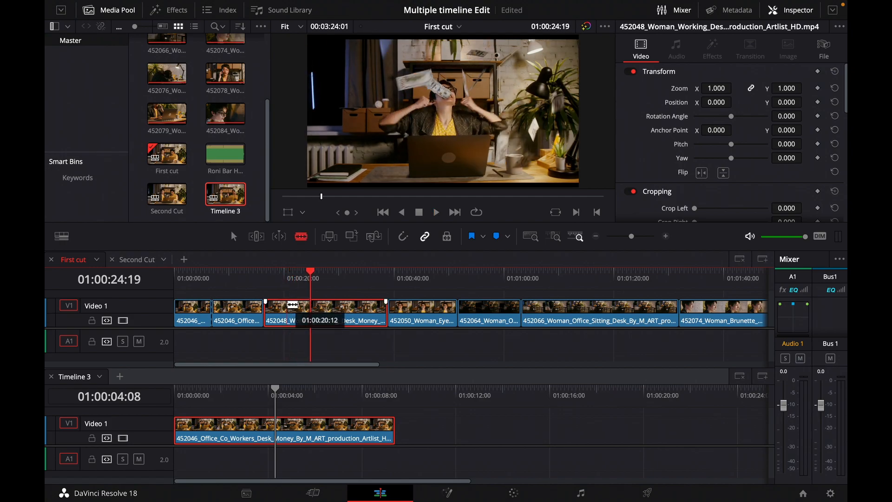
pyautogui.click(299, 277)
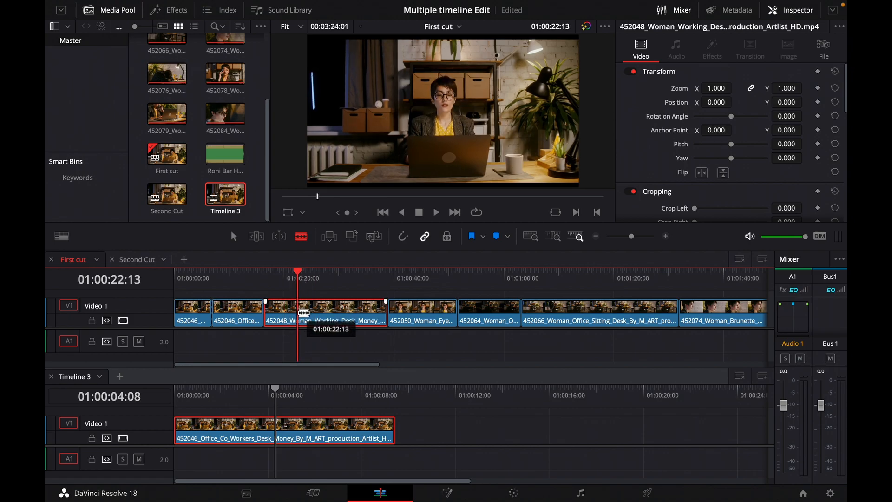
pyautogui.click(303, 308)
pyautogui.press('a')
# With snapping on, copy the second part of clip 452048 directly after the 452046 clip in Timeline 3 and play it
pyautogui.moveTo(343, 310); pyautogui.dragTo(398, 430)
pyautogui.press('n')
pyautogui.click(455, 434)
pyautogui.press('space')
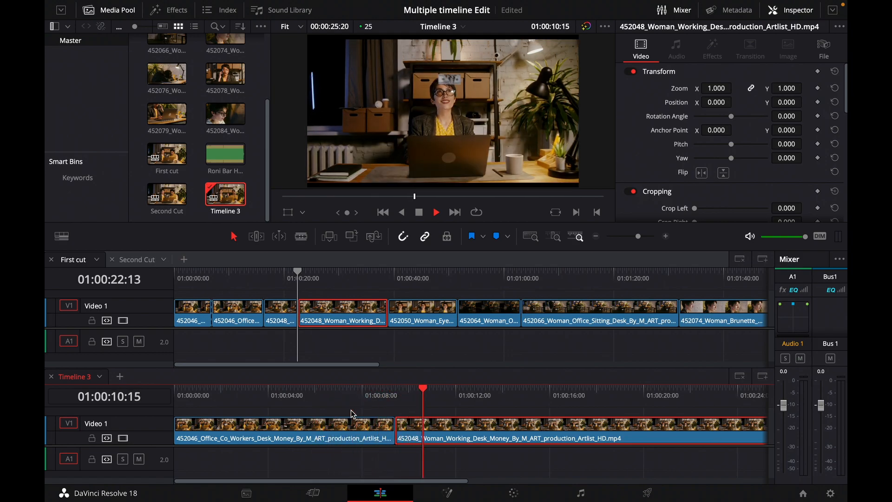
pyautogui.press('space')
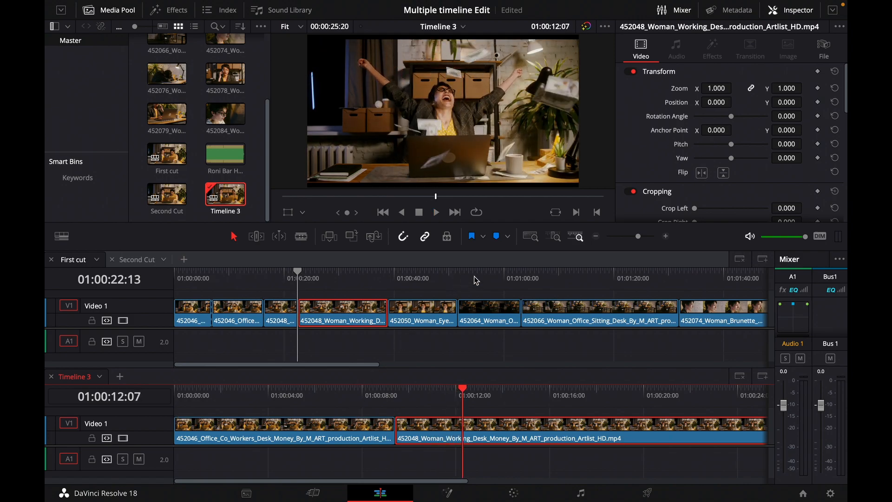
# Preview clip 452064 in First cut, copy it over clip 452048 at about 13 seconds in Timeline 3, and play the result
pyautogui.click(484, 277)
pyautogui.press('space')
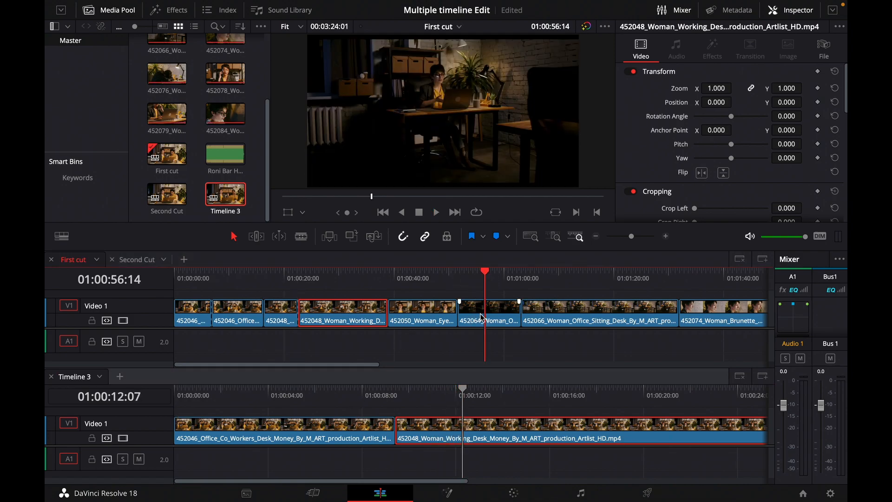
pyautogui.click(482, 319)
pyautogui.press('space')
pyautogui.press('space')
pyautogui.moveTo(485, 324); pyautogui.dragTo(488, 439)
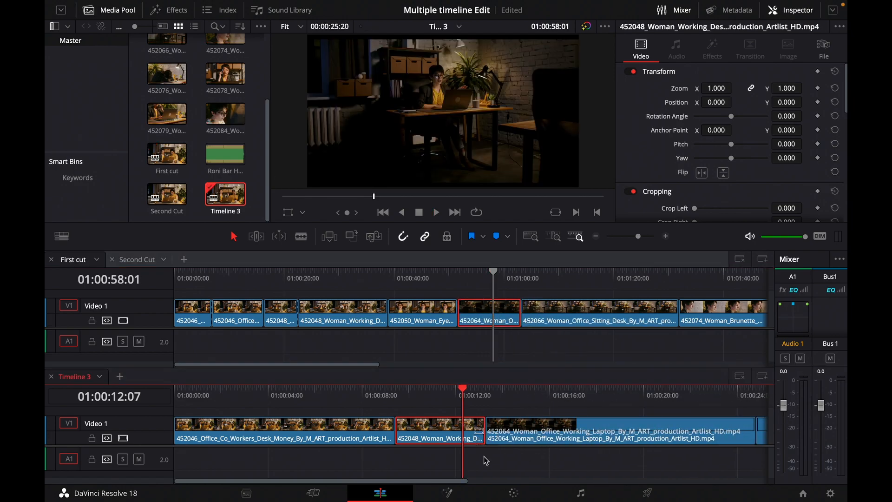
pyautogui.press('space')
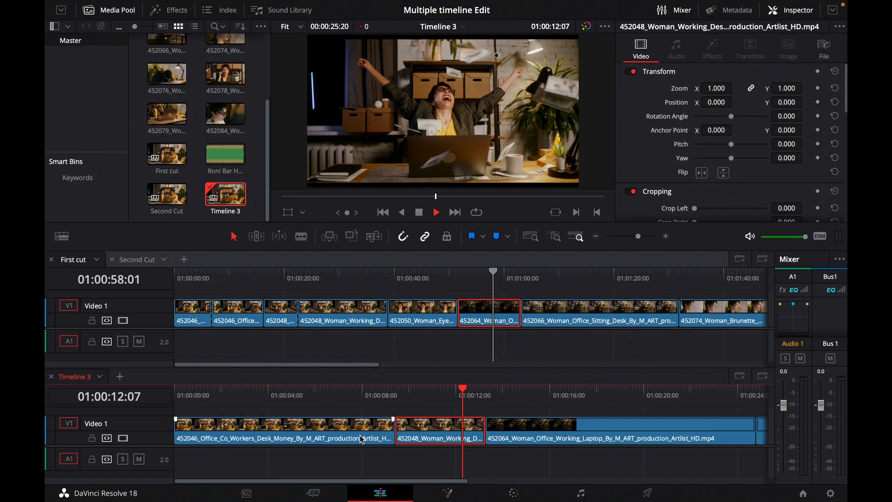
pyautogui.press('space')
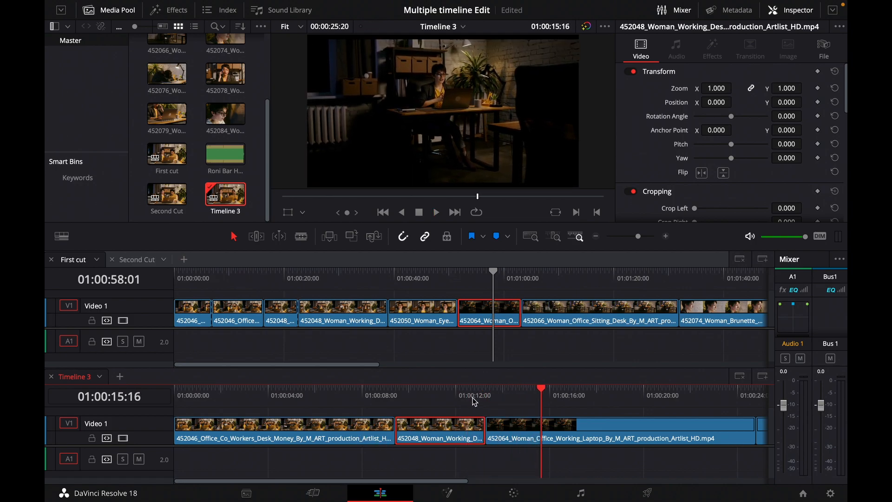
# Play First cut from about 30 seconds and Timeline 3 from about 9 seconds to check that each plays independently
pyautogui.click(347, 278)
pyautogui.click(342, 280)
pyautogui.press('space')
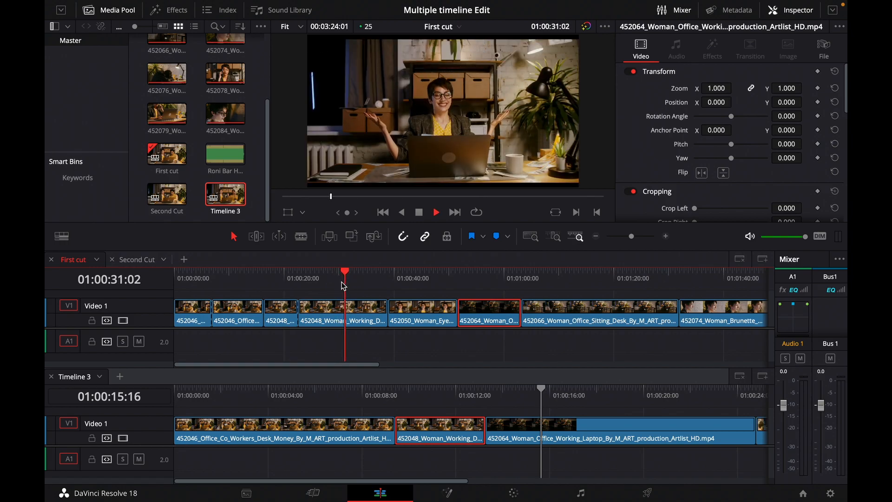
pyautogui.press('space')
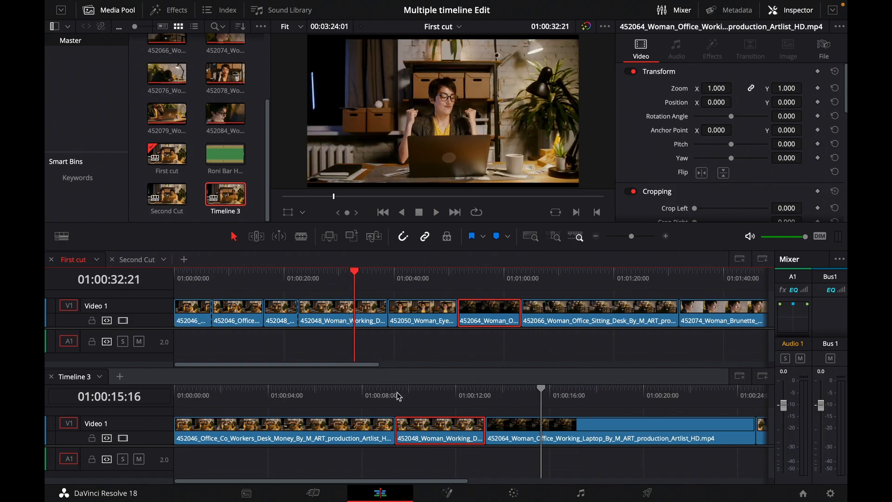
pyautogui.click(395, 395)
pyautogui.press('Right')
pyautogui.press('Right')
pyautogui.press('Right')
pyautogui.press('Right')
pyautogui.press('Right')
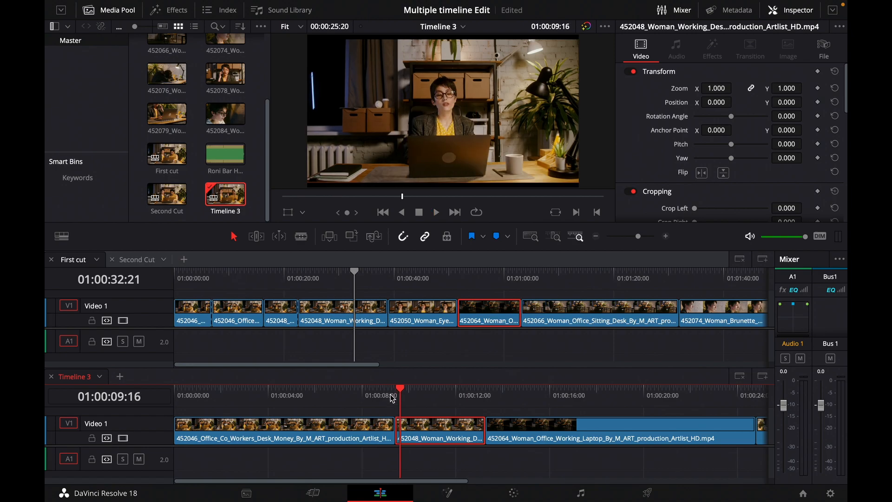
pyautogui.press('space')
pyautogui.press('space')
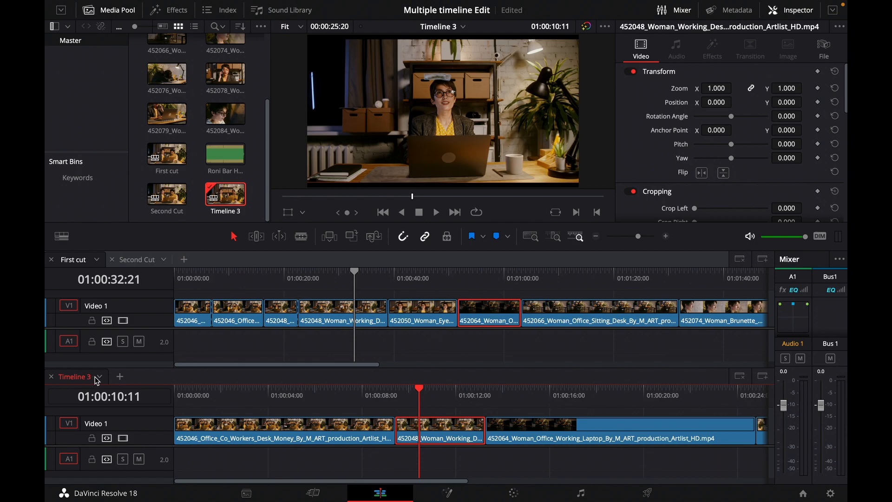
# Rename the Timeline 3 timeline as Final Cut
pyautogui.rightClick(79, 376)
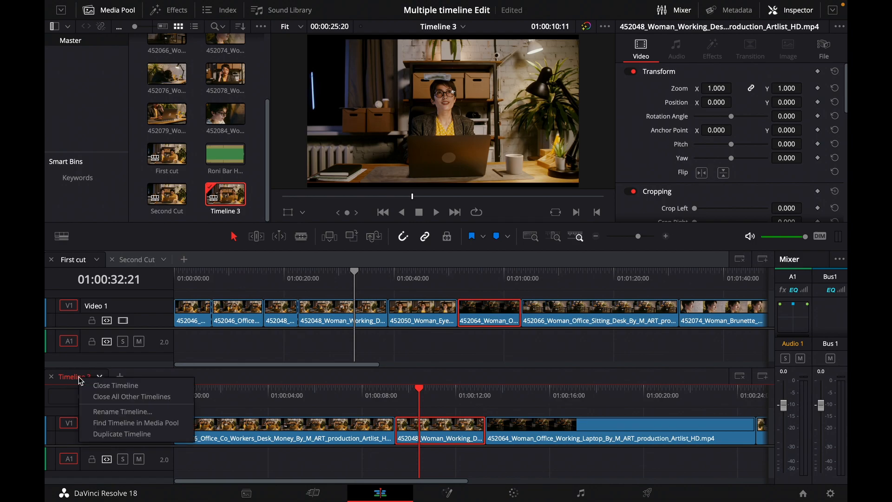
pyautogui.click(123, 412)
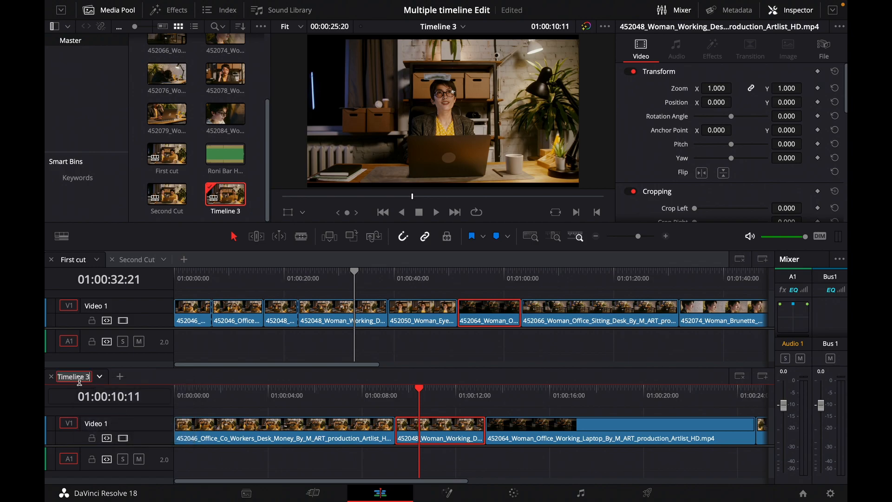
pyautogui.write('Final Cut')
pyautogui.press('Return')
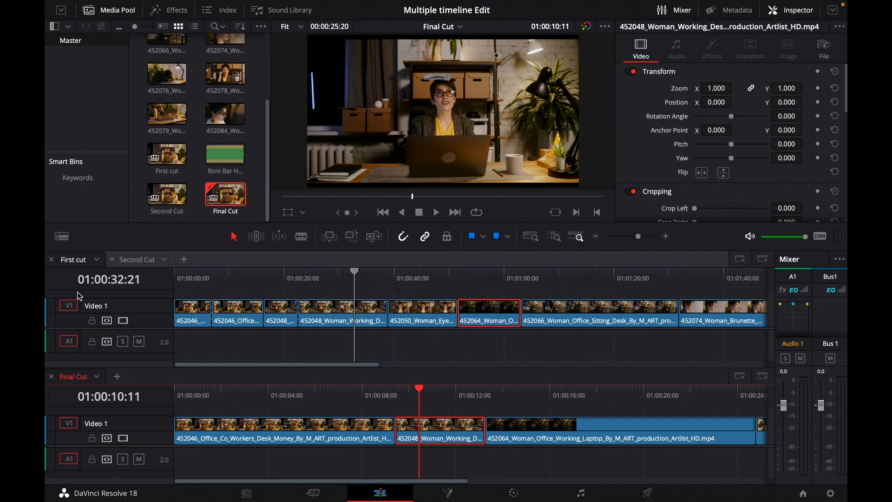
# Display Second Cut in the upper stack, then return to Final Cut and play it from about 8 seconds
pyautogui.click(96, 262)
pyautogui.click(138, 262)
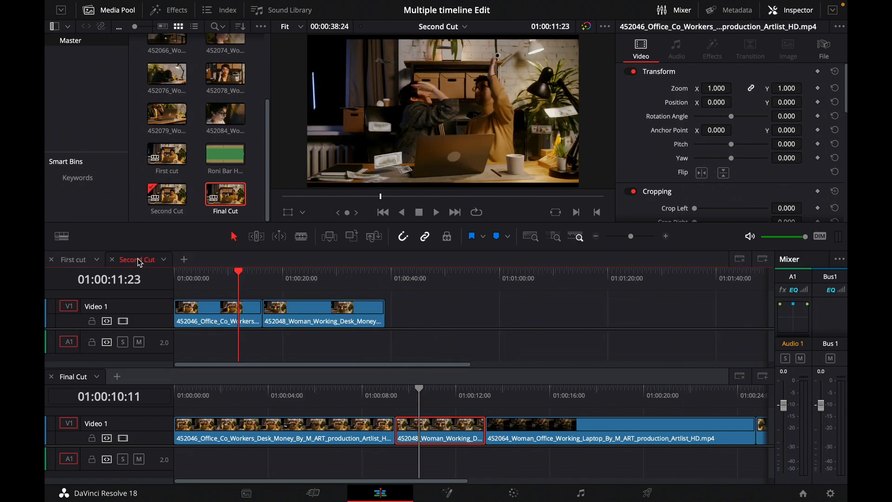
pyautogui.click(72, 378)
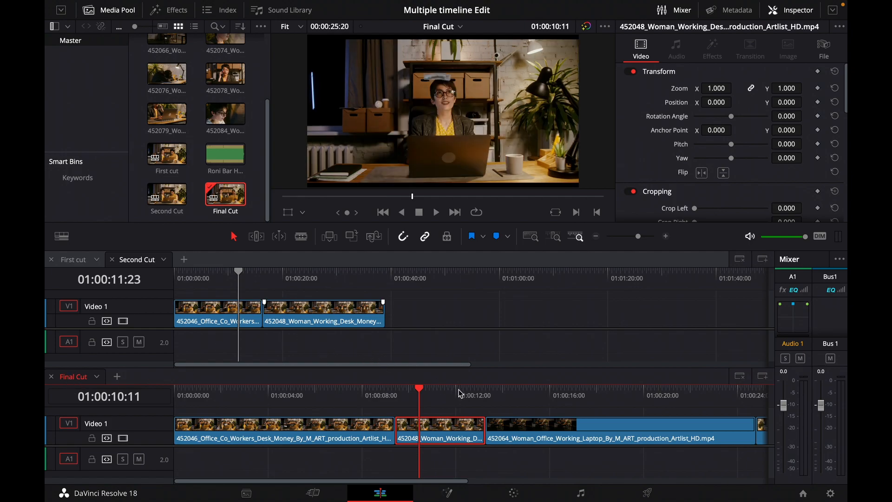
pyautogui.scroll(5, 196, 118)
pyautogui.scroll(-5, 196, 129)
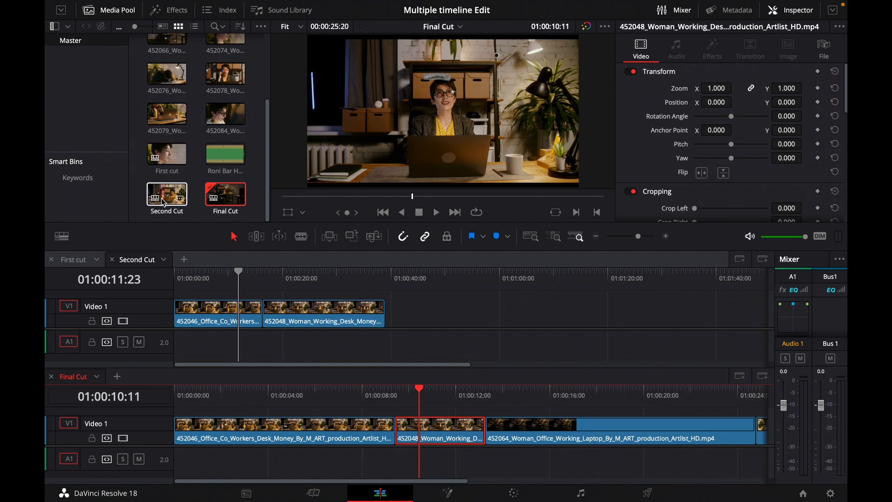
pyautogui.click(367, 395)
pyautogui.press('space')
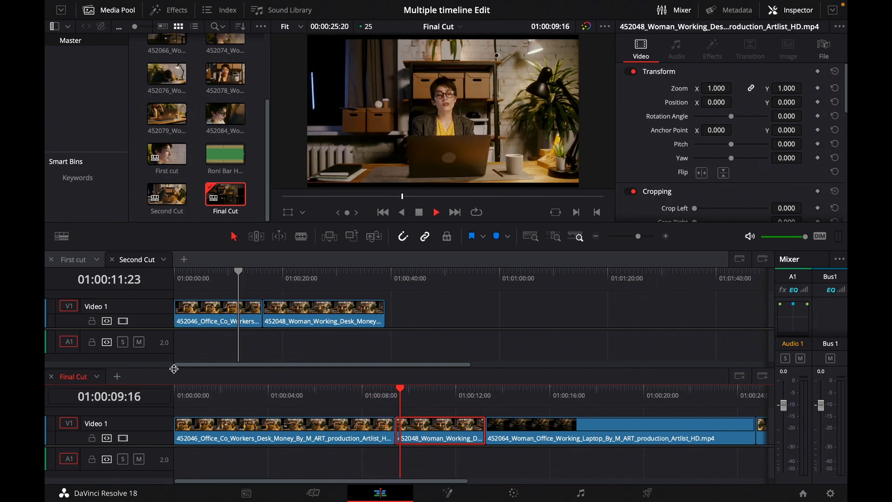
# Give the Final Cut timeline more height and stack a third, empty timeline beneath it
pyautogui.moveTo(169, 367); pyautogui.dragTo(169, 346)
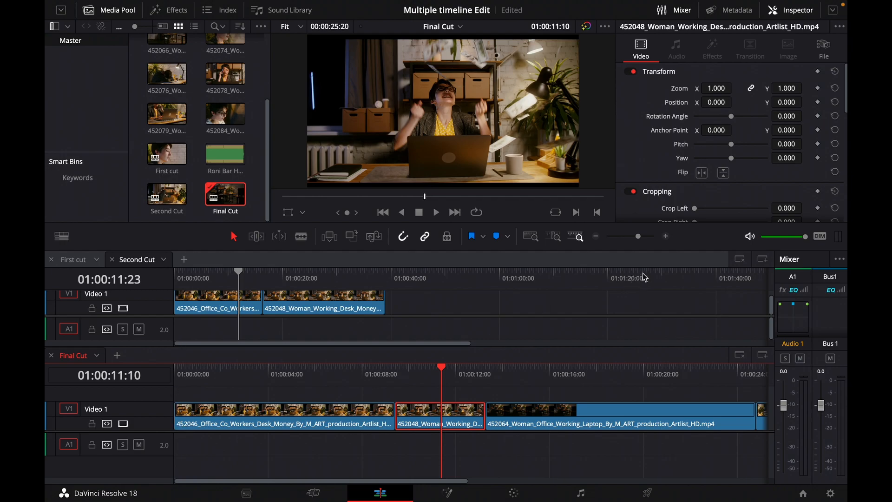
pyautogui.click(762, 259)
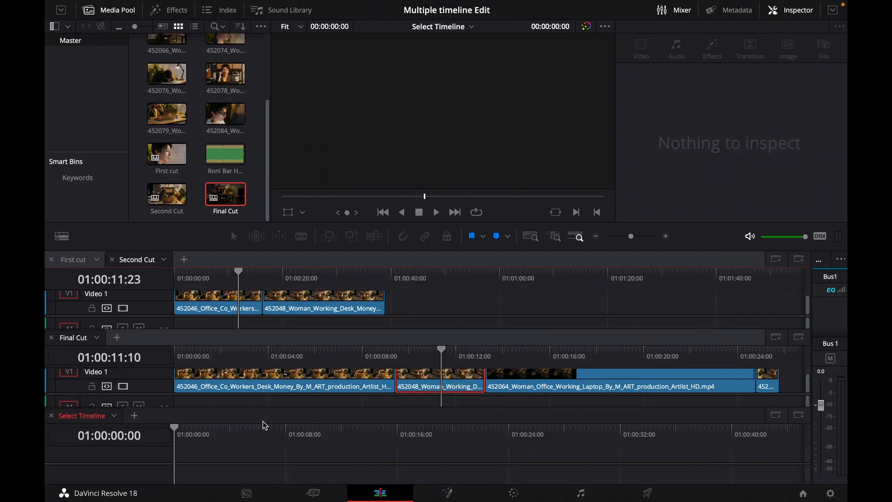
# Play Final Cut from about 7 seconds and split its 452048 clip at 01:00:11:03
pyautogui.click(341, 355)
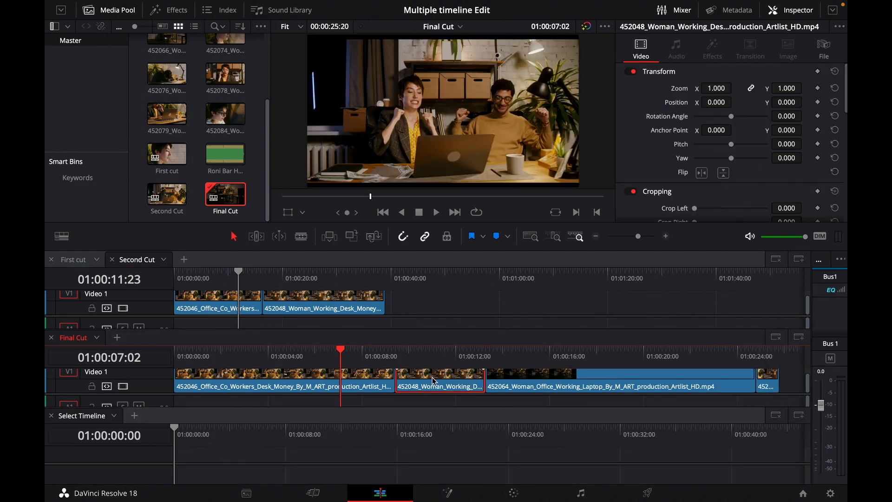
pyautogui.click(298, 378)
pyautogui.press('space')
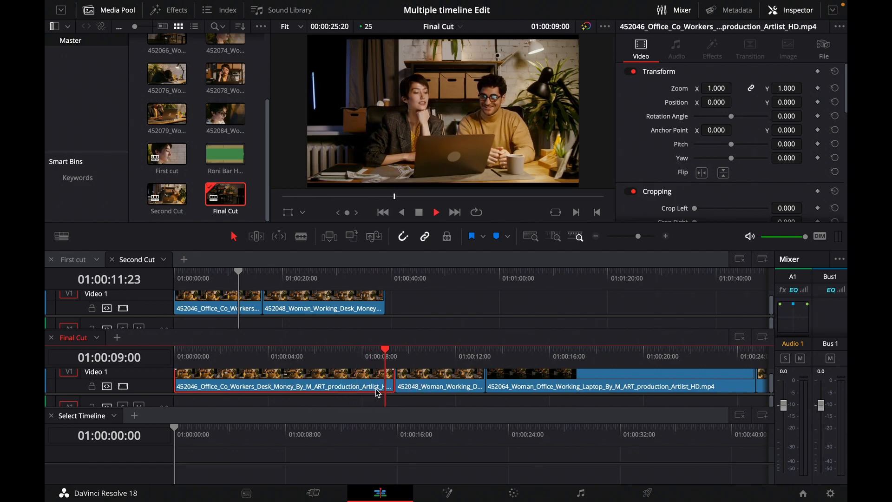
pyautogui.press('space')
pyautogui.click(437, 383)
pyautogui.press('b')
pyautogui.click(440, 383)
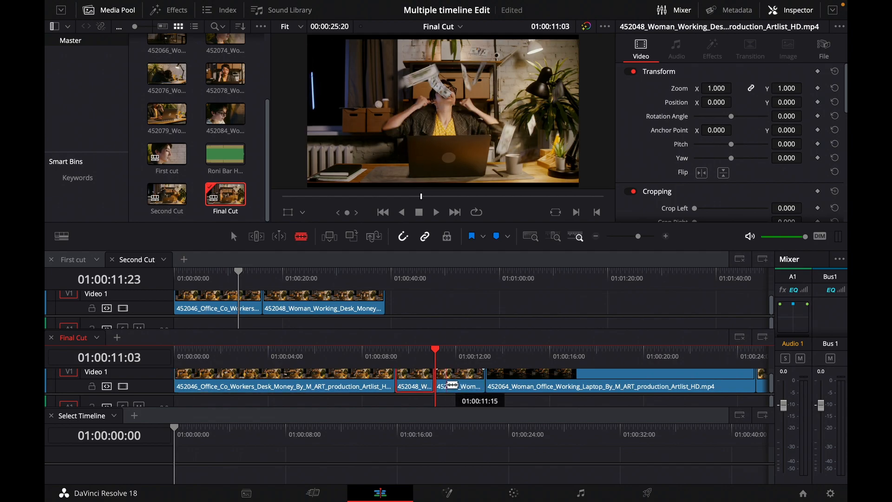
# Copy the second part of clip 452048 into the empty third timeline at 01:00:01:10 and rename that timeline as Final Cut 2
pyautogui.press('a')
pyautogui.moveTo(450, 385); pyautogui.dragTo(220, 462)
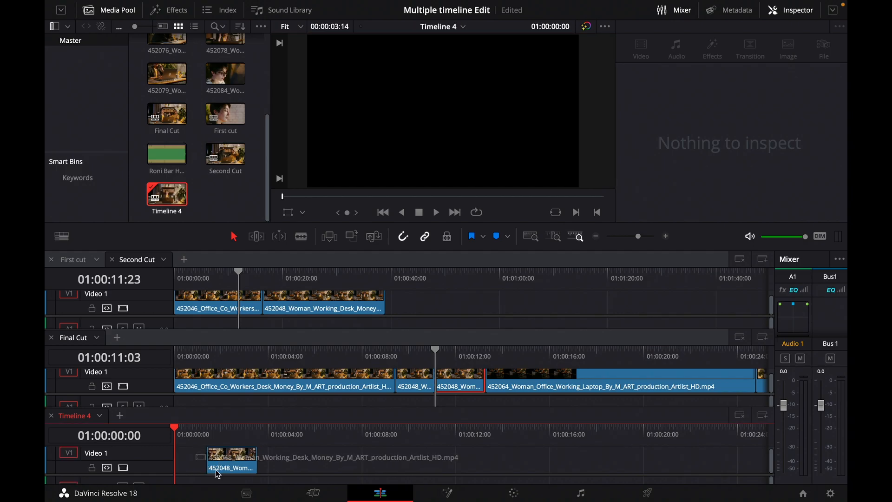
pyautogui.rightClick(78, 418)
pyautogui.click(104, 449)
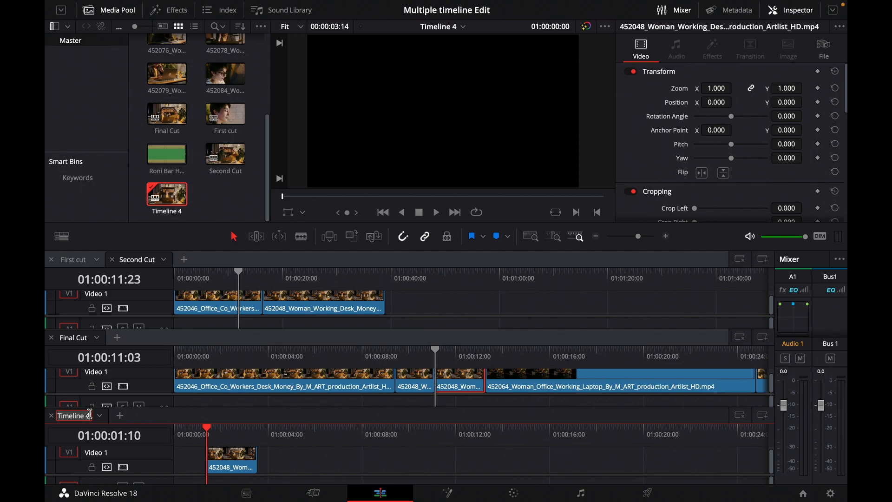
pyautogui.write('Final Cut 2')
pyautogui.press('Return')
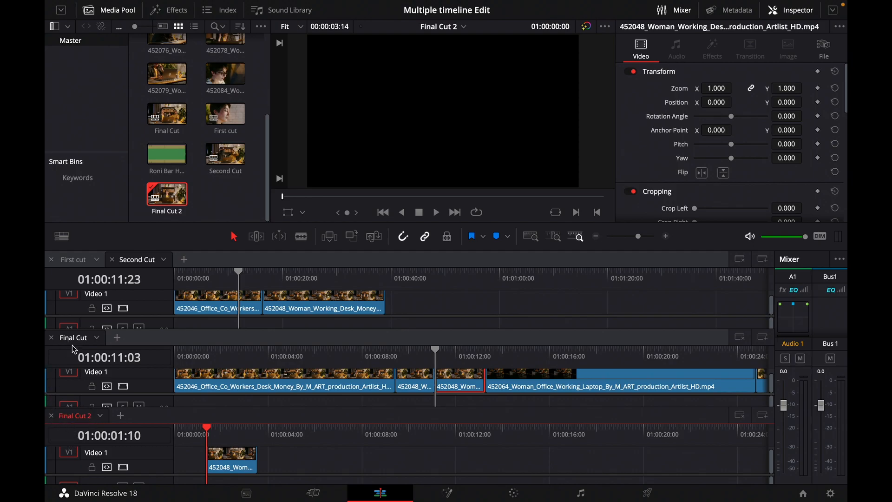
# Play Final Cut 2 from the start of its clip and Final Cut from about 18 seconds
pyautogui.press('space')
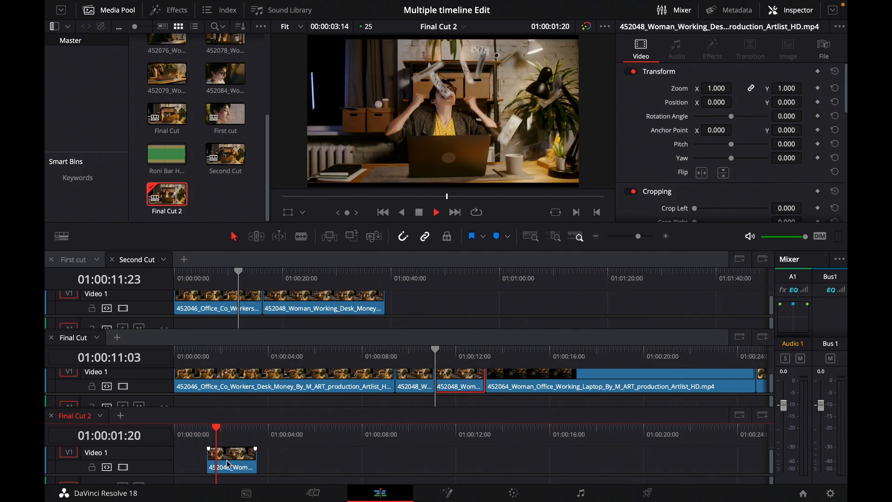
pyautogui.click(194, 357)
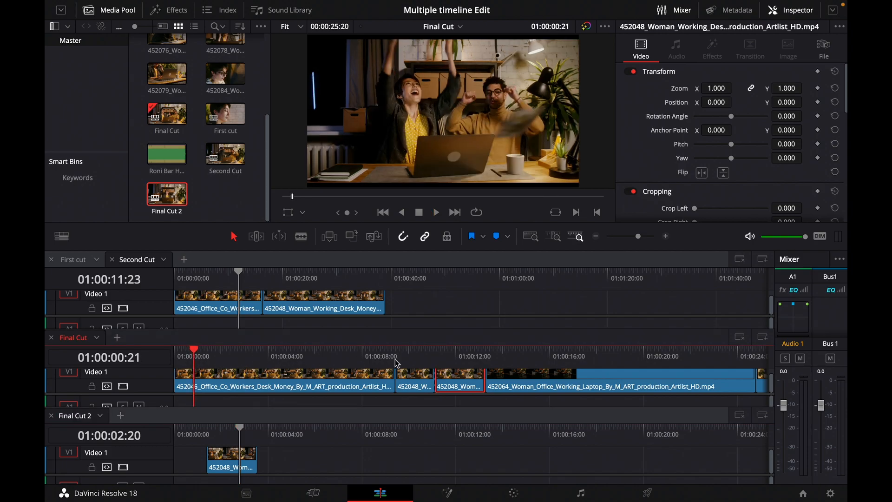
pyautogui.click(592, 358)
pyautogui.press('space')
pyautogui.press('space')
# Play Second Cut from about 21 seconds and First cut from about 1 minute 12 seconds
pyautogui.click(288, 276)
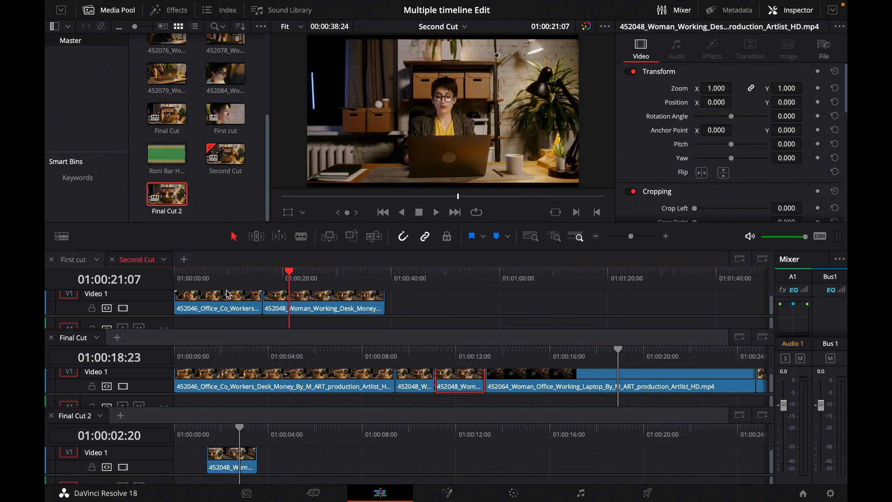
pyautogui.press('space')
pyautogui.press('space')
pyautogui.click(74, 259)
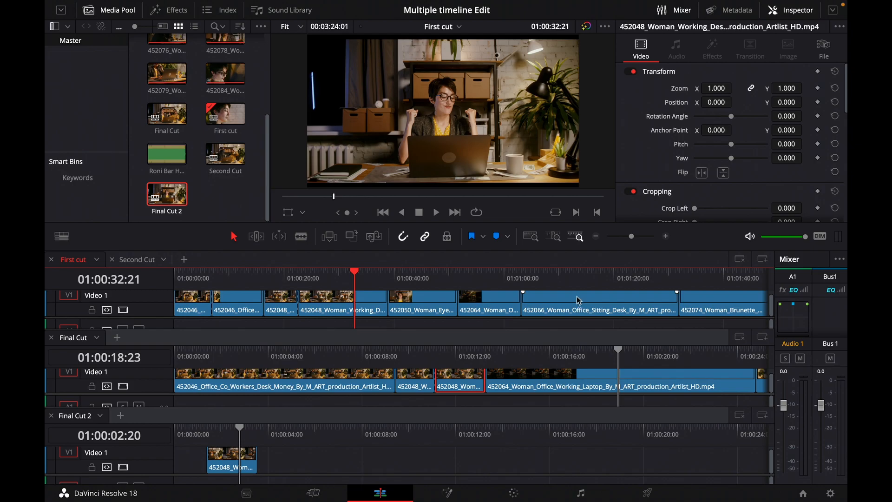
pyautogui.click(573, 278)
pyautogui.press('space')
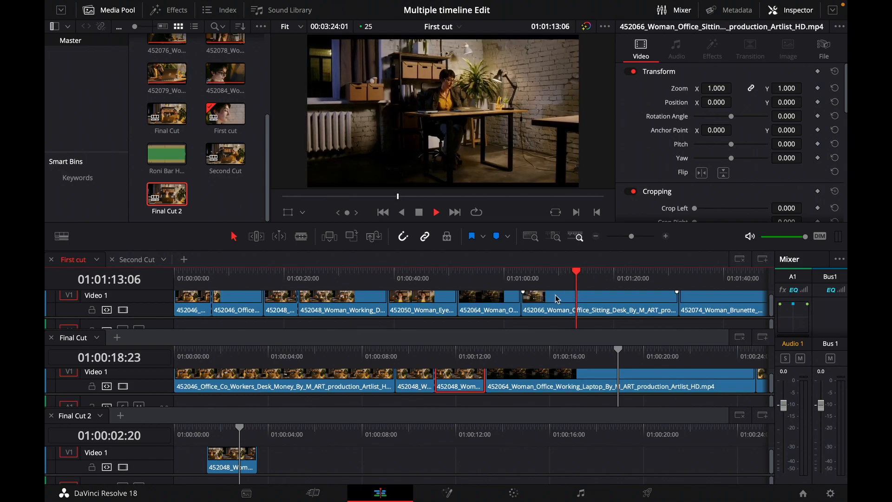
pyautogui.press('space')
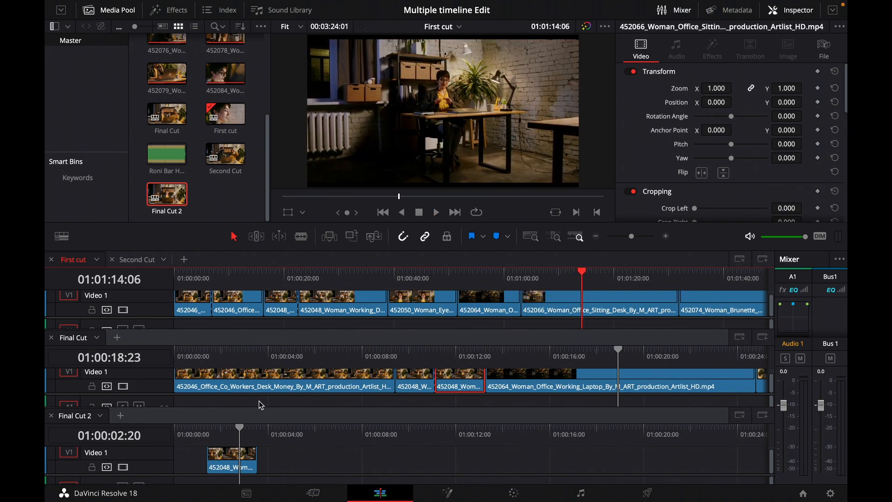